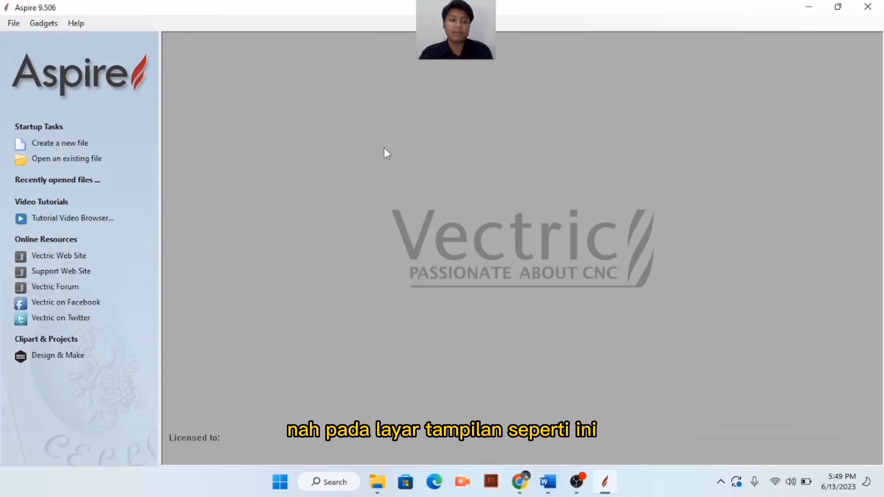
Step: Create a new file and choose the Single Sided job type
{"action": "left_click", "coordinate": [73, 146]}
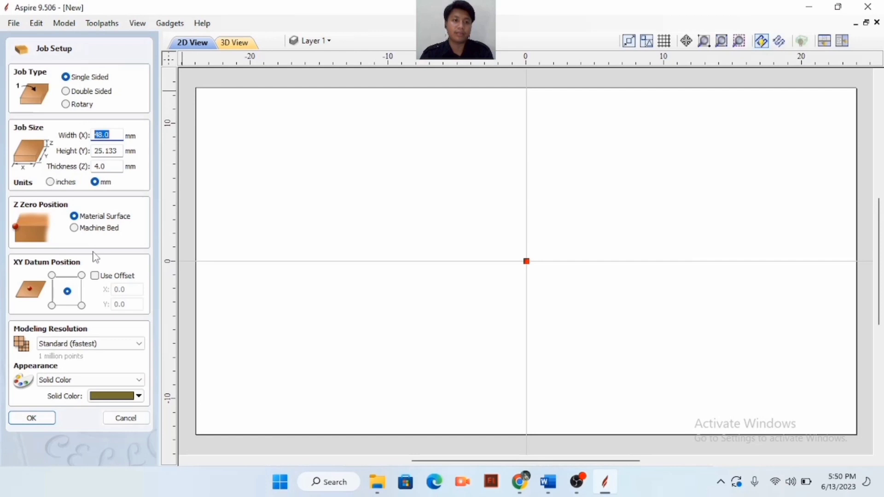
{"action": "left_click", "coordinate": [69, 79]}
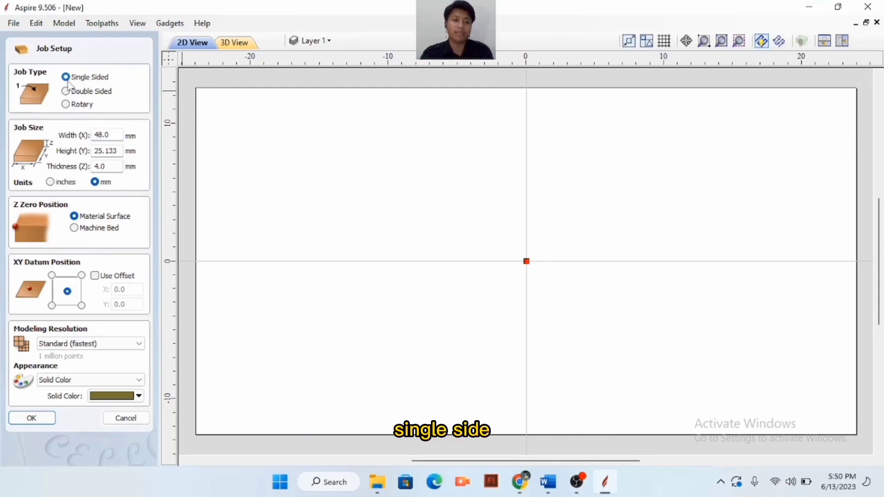
Step: Preview the Double Sided and Rotary job types in the job setup, returning to Single Sided
{"action": "left_click", "coordinate": [66, 94]}
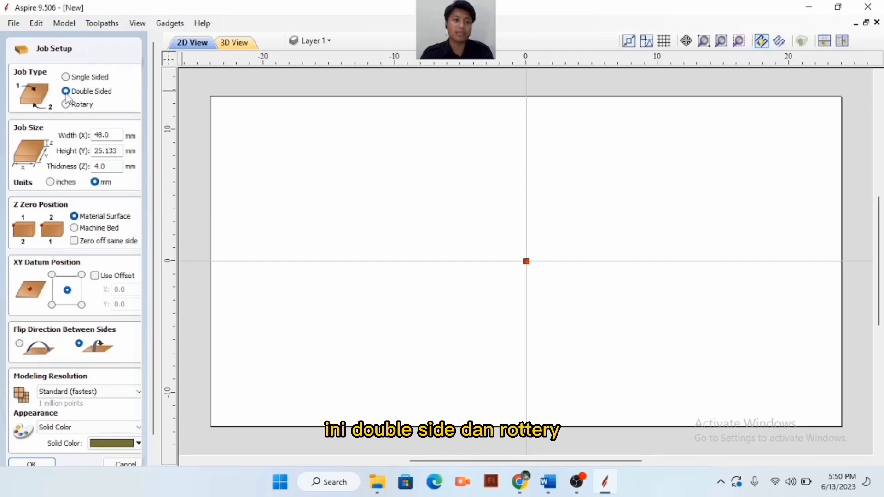
{"action": "left_click", "coordinate": [66, 104]}
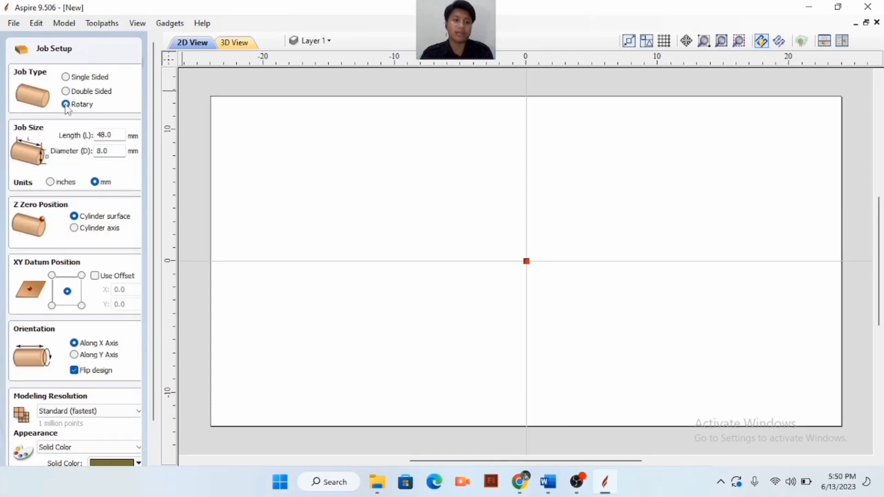
{"action": "left_click", "coordinate": [68, 78]}
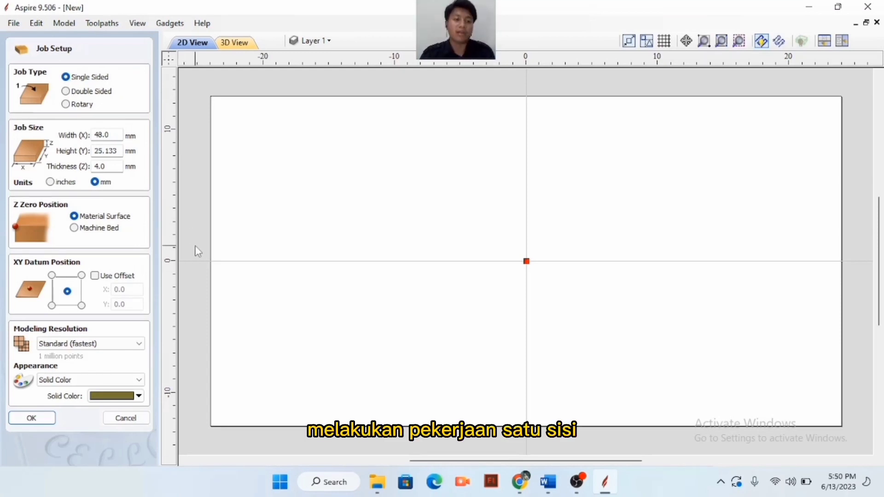
{"action": "left_click", "coordinate": [83, 92]}
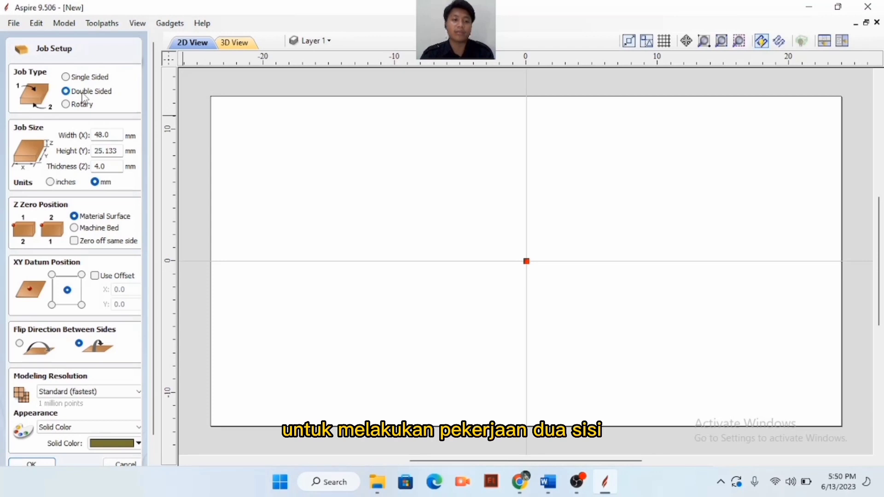
{"action": "left_click", "coordinate": [84, 108]}
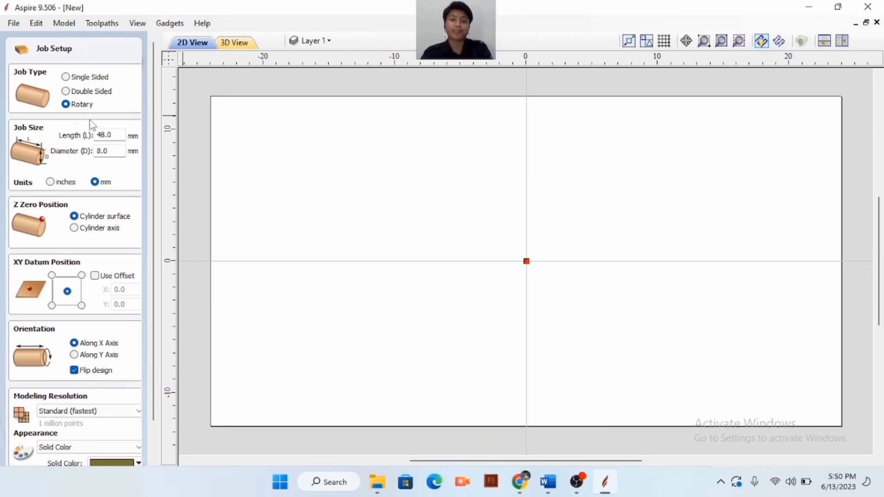
{"action": "left_click", "coordinate": [76, 82]}
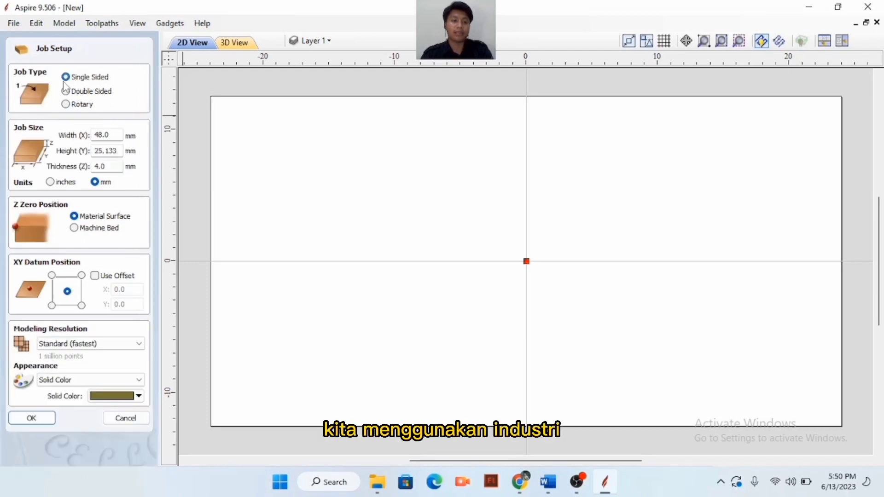
Step: Set the job size to 200 mm width, 200 mm height and 20 mm thickness, with millimetres as the units
{"action": "left_click_drag", "start_coordinate": [115, 135], "coordinate": [90, 140]}
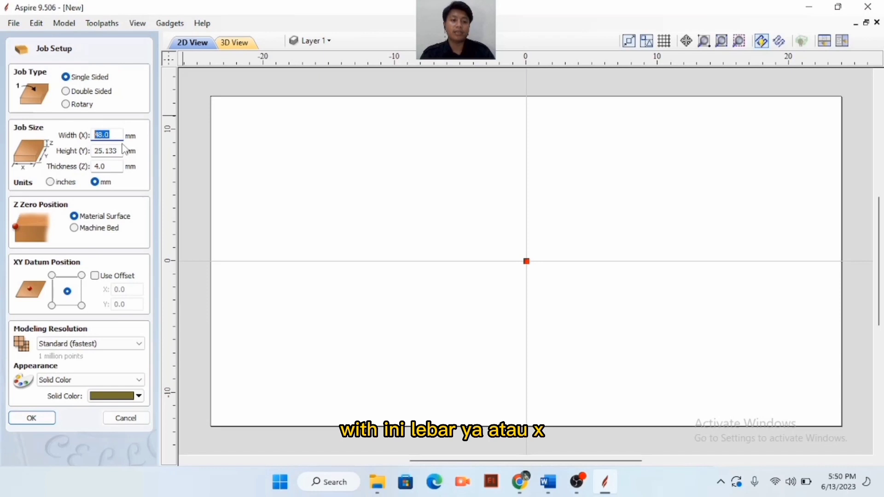
{"action": "key", "text": "BackSpace"}
{"action": "type", "text": "200"}
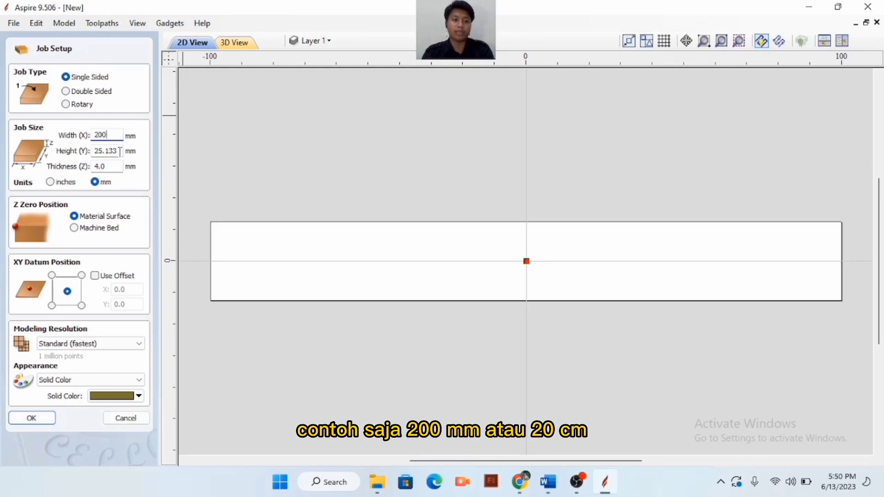
{"action": "left_click_drag", "start_coordinate": [121, 151], "coordinate": [55, 153]}
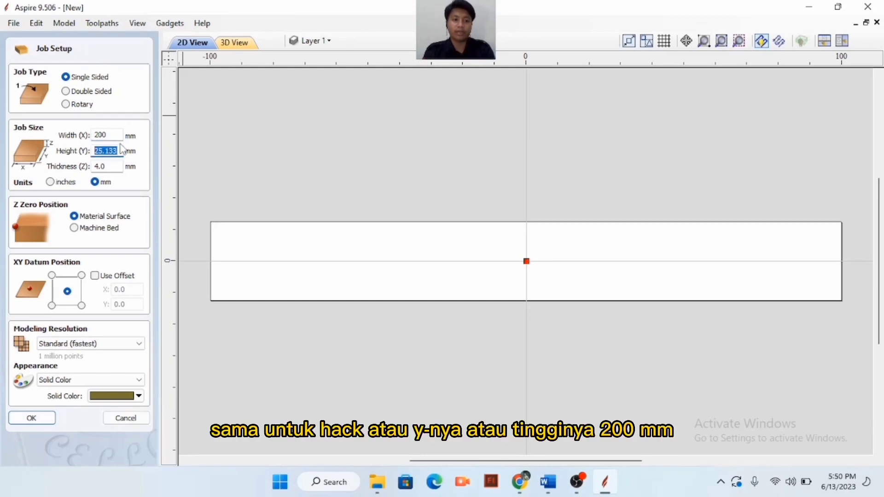
{"action": "type", "text": "2"}
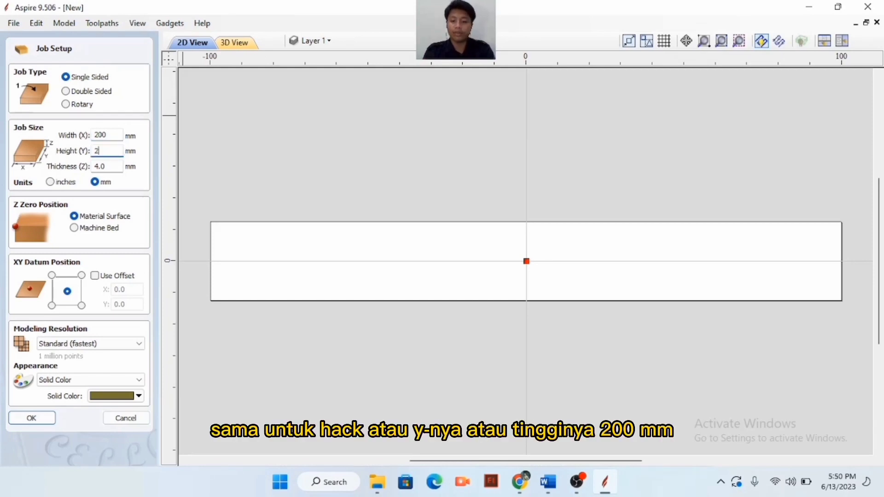
{"action": "type", "text": "00"}
{"action": "left_click_drag", "start_coordinate": [119, 167], "coordinate": [91, 171]}
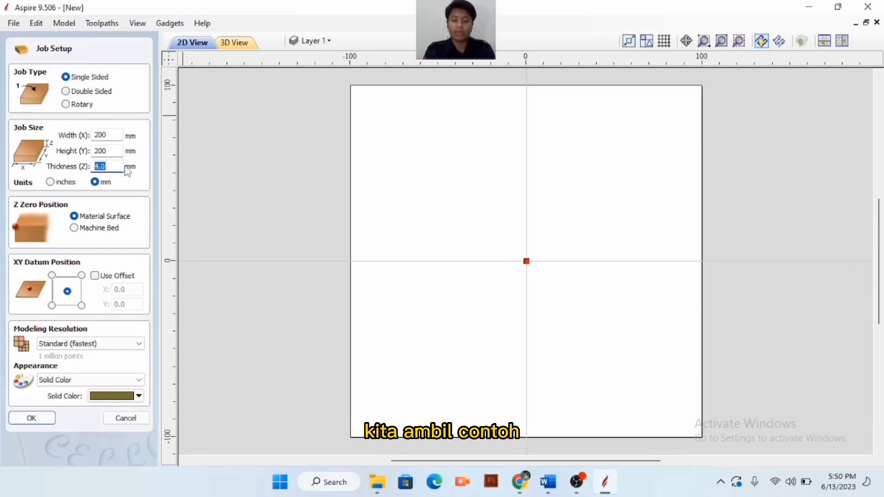
{"action": "type", "text": "20"}
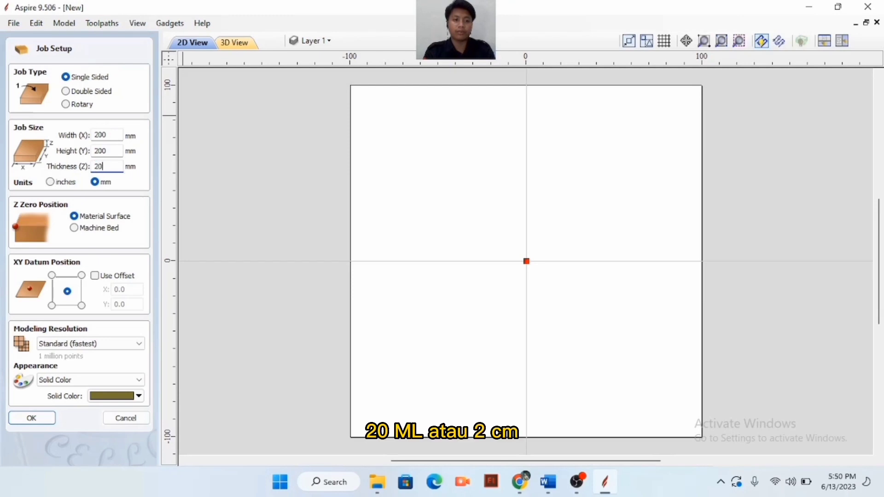
{"action": "left_click", "coordinate": [102, 184]}
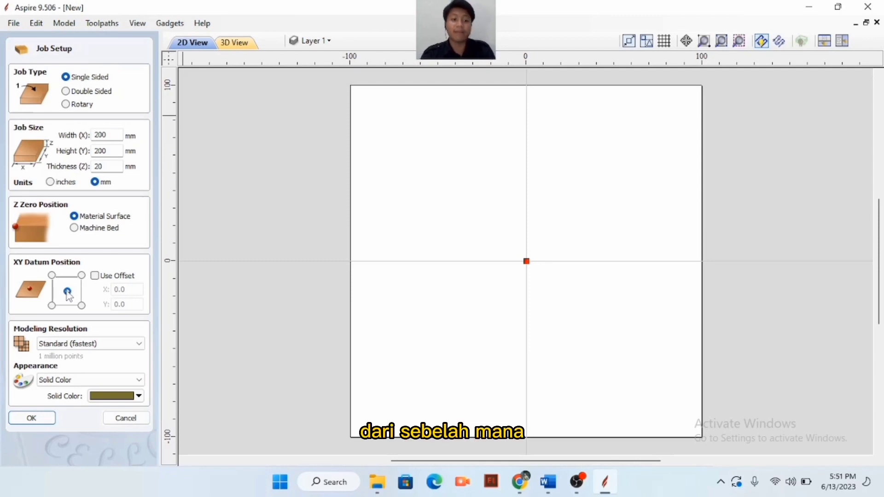
Step: Try the lower corner XY datum positions, set the datum to the material's centre and accept the job setup
{"action": "left_click", "coordinate": [51, 305]}
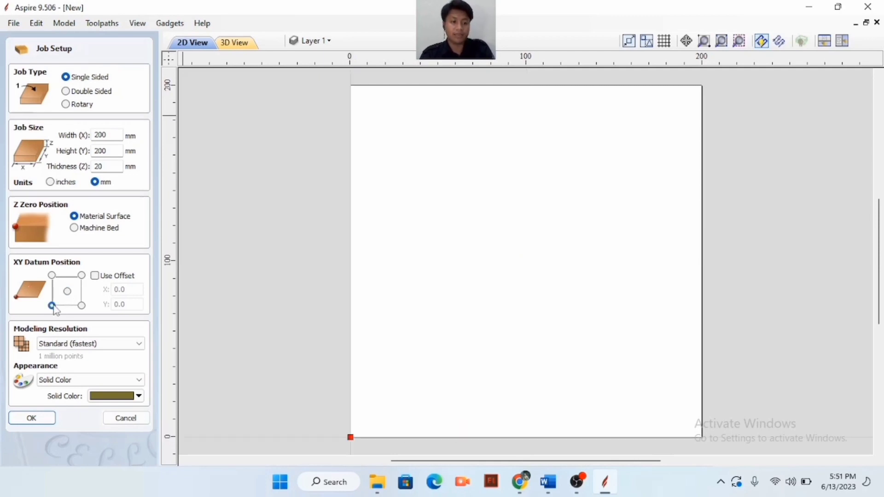
{"action": "left_click", "coordinate": [67, 291]}
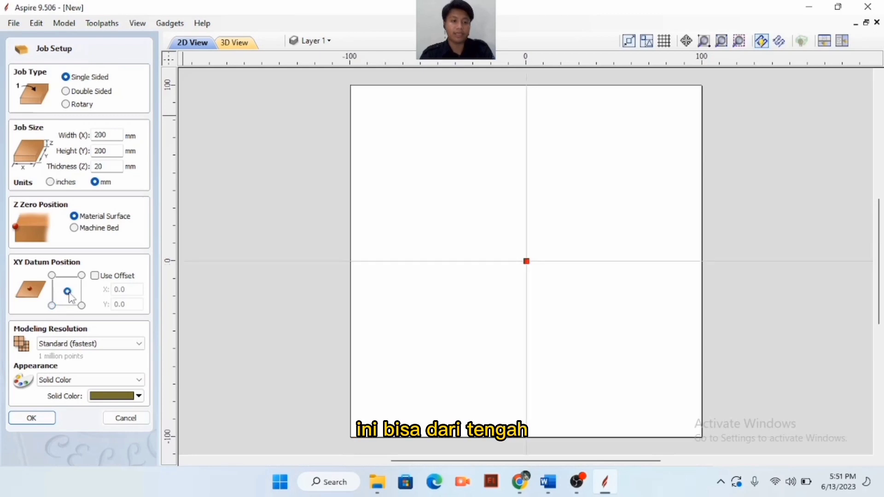
{"action": "left_click", "coordinate": [51, 306]}
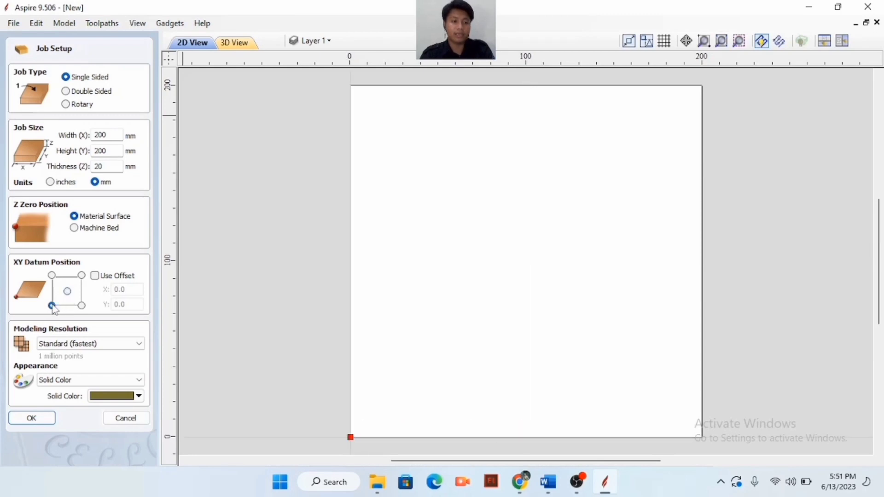
{"action": "left_click", "coordinate": [81, 305]}
{"action": "left_click", "coordinate": [67, 291]}
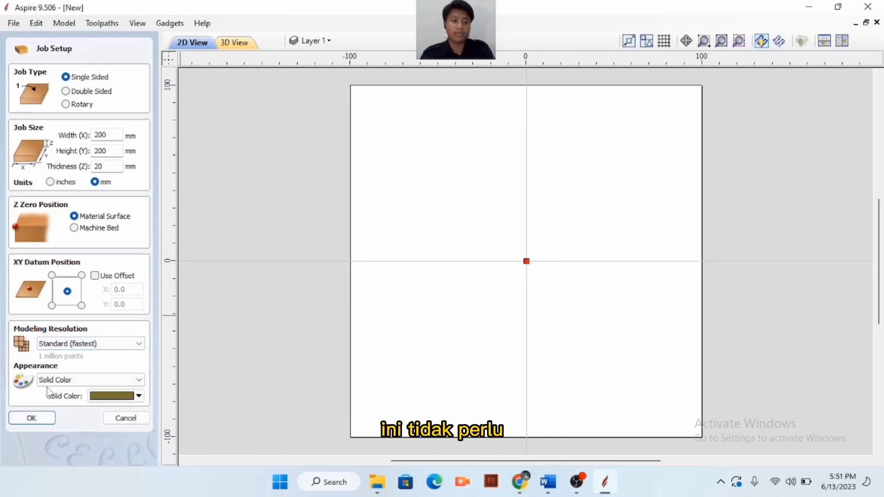
{"action": "left_click", "coordinate": [41, 420]}
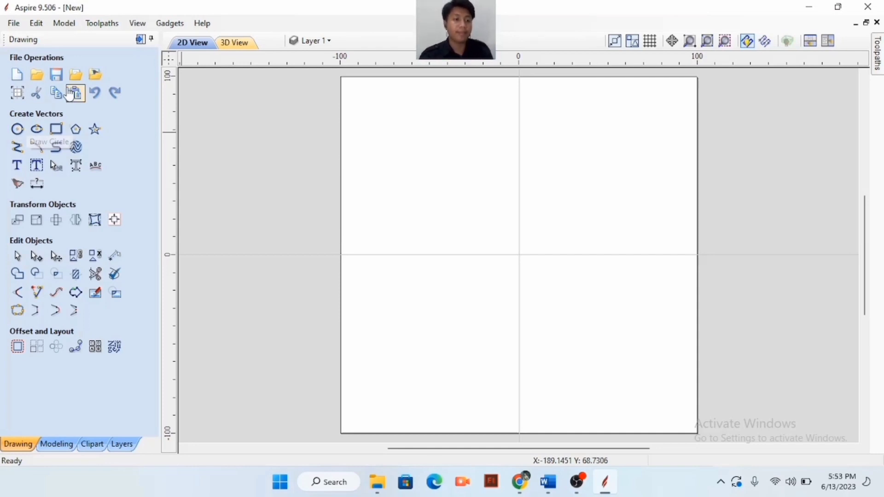
Step: Draw a circle centred on the origin and set its diameter to 50 mm
{"action": "left_click", "coordinate": [21, 130]}
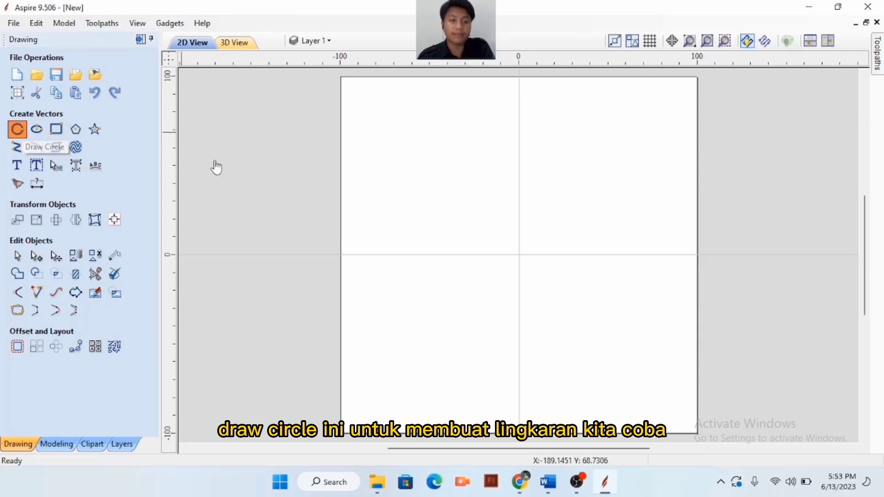
{"action": "left_click_drag", "start_coordinate": [517, 255], "coordinate": [556, 297]}
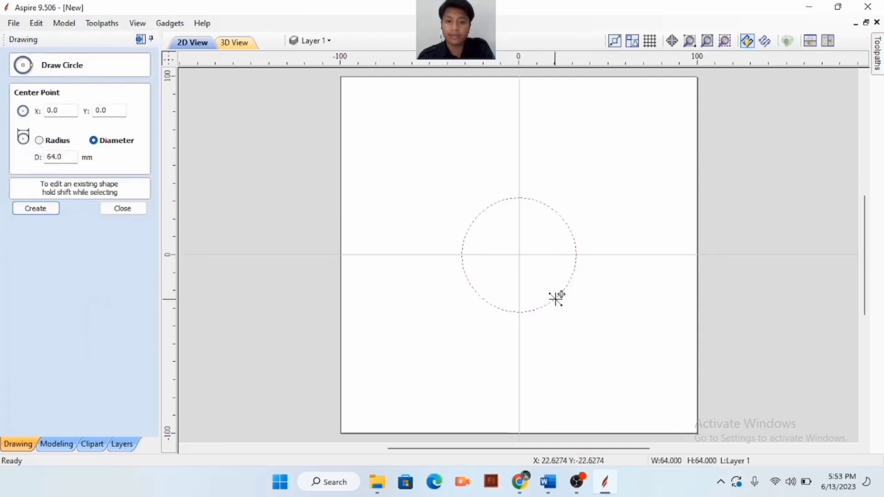
{"action": "left_click", "coordinate": [71, 160]}
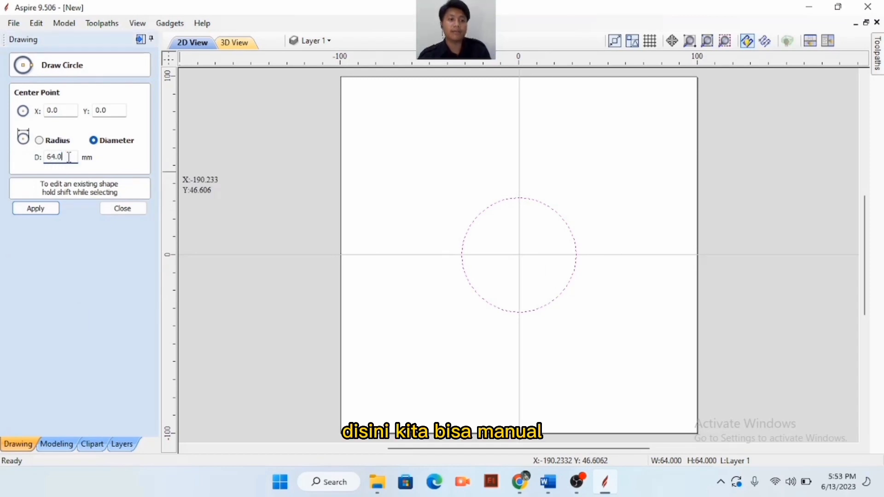
{"action": "double_click", "coordinate": [62, 156]}
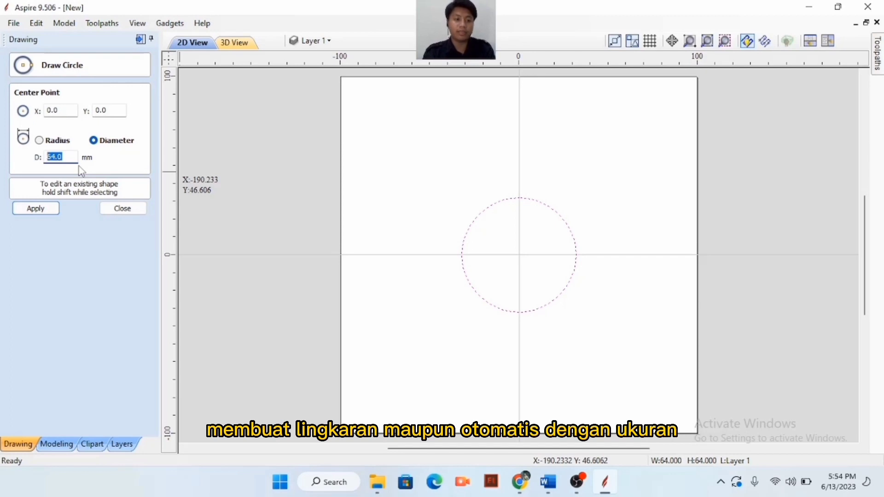
{"action": "type", "text": "50"}
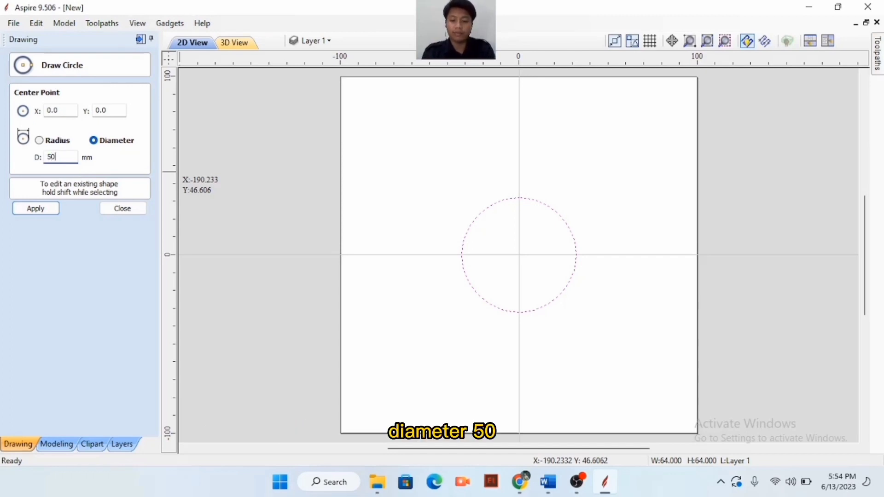
{"action": "left_click", "coordinate": [33, 208]}
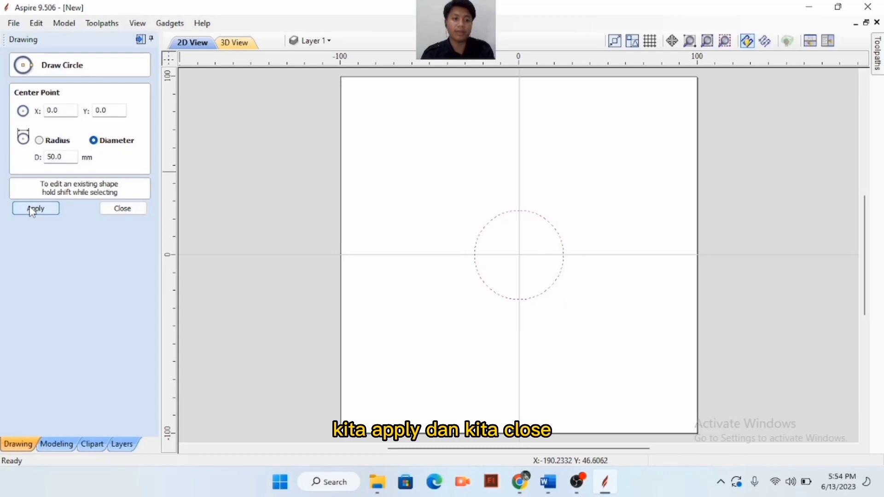
{"action": "left_click", "coordinate": [112, 211]}
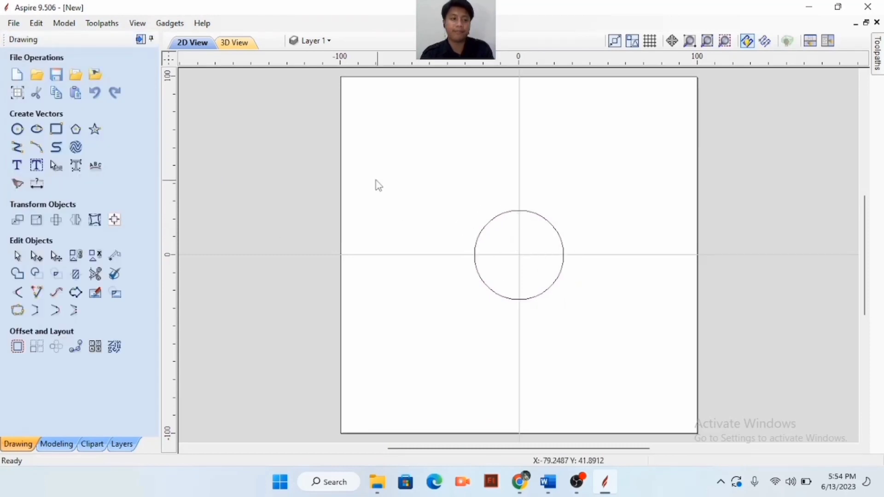
Step: Draw an upright ellipse centred on the origin and set its size to 25 mm wide by 120 mm high
{"action": "left_click", "coordinate": [41, 132]}
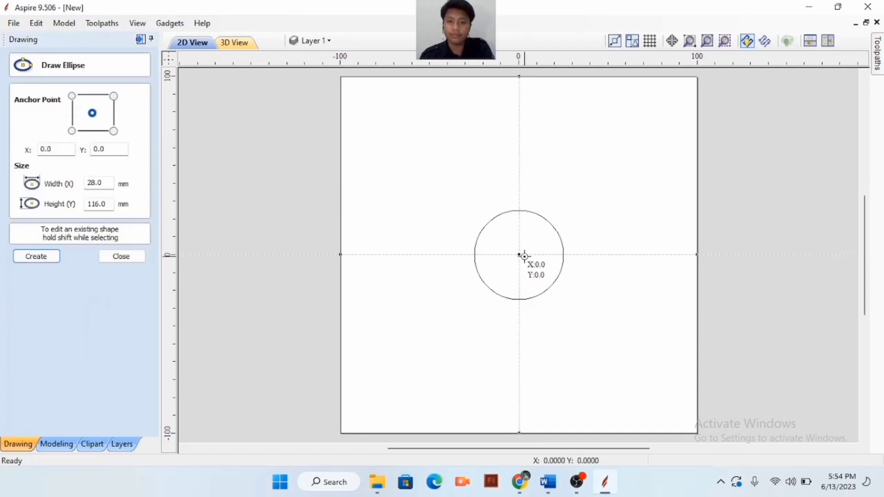
{"action": "left_click_drag", "start_coordinate": [519, 254], "coordinate": [540, 354]}
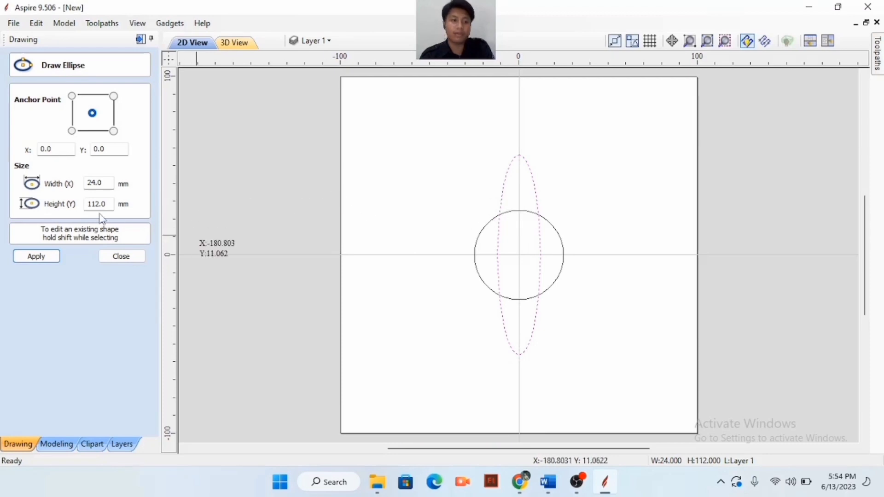
{"action": "left_click_drag", "start_coordinate": [105, 184], "coordinate": [86, 188]}
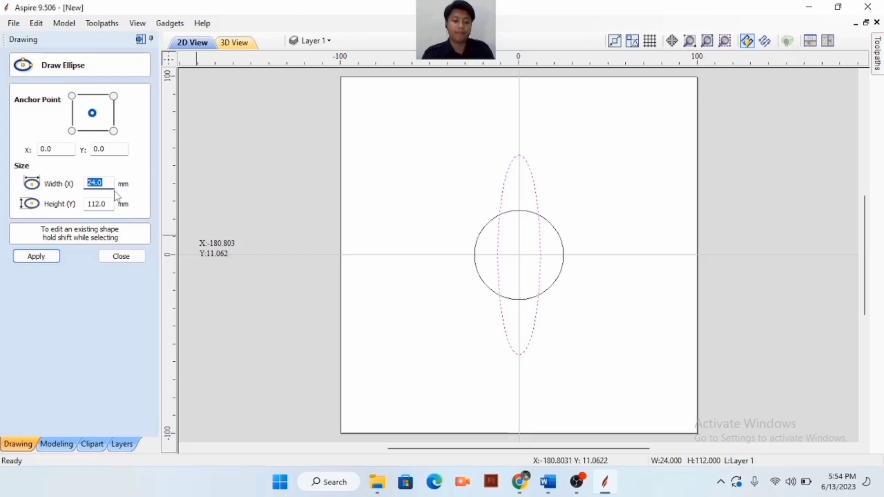
{"action": "type", "text": "25"}
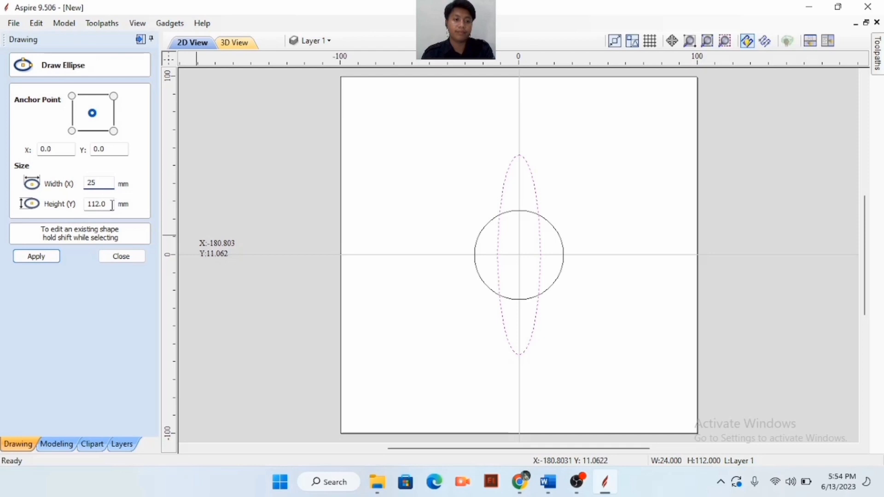
{"action": "double_click", "coordinate": [112, 205]}
{"action": "type", "text": "1"}
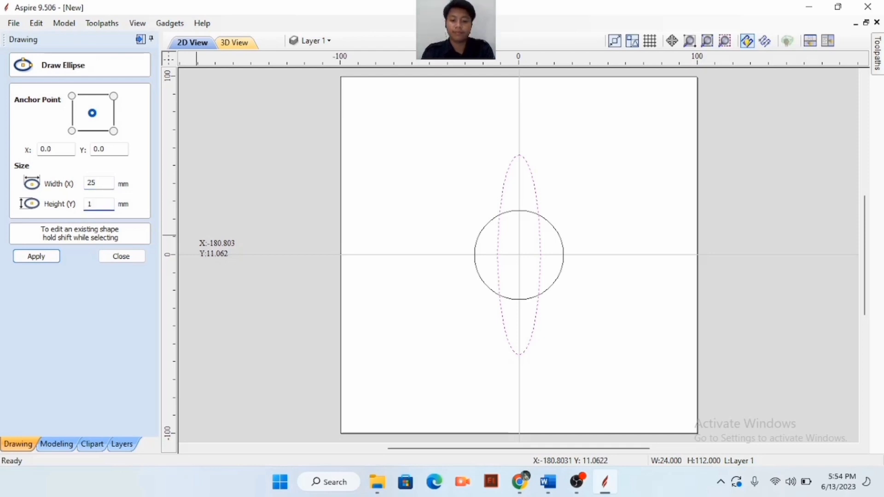
{"action": "left_click", "coordinate": [48, 255]}
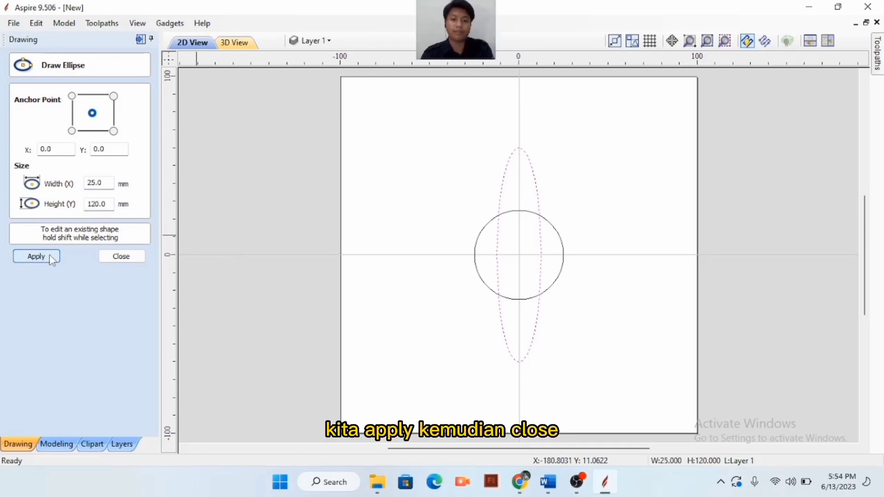
{"action": "left_click", "coordinate": [121, 256]}
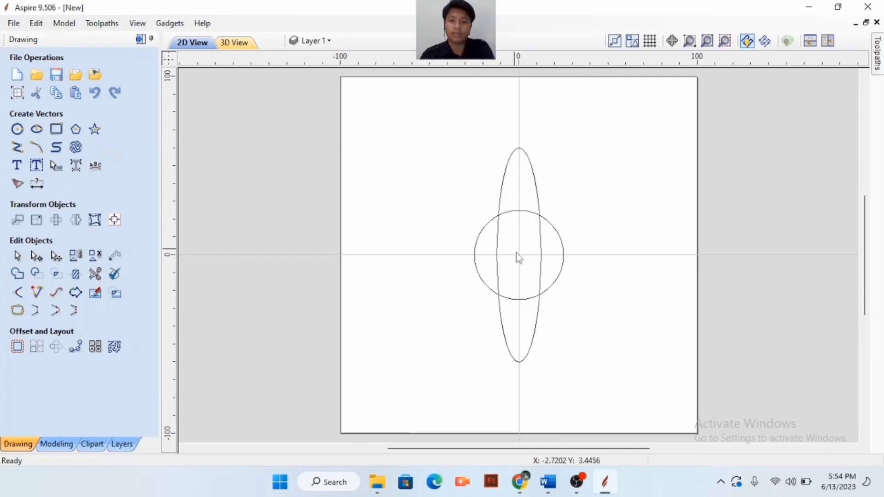
Step: Draw a square-cornered rectangle from the origin towards the lower right and set its width and height to 50 mm
{"action": "left_click", "coordinate": [56, 129]}
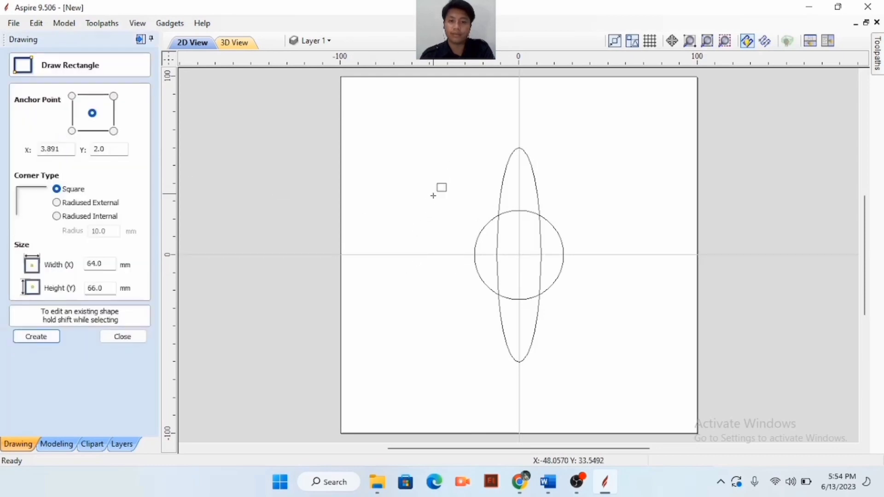
{"action": "left_click_drag", "start_coordinate": [520, 256], "coordinate": [637, 351]}
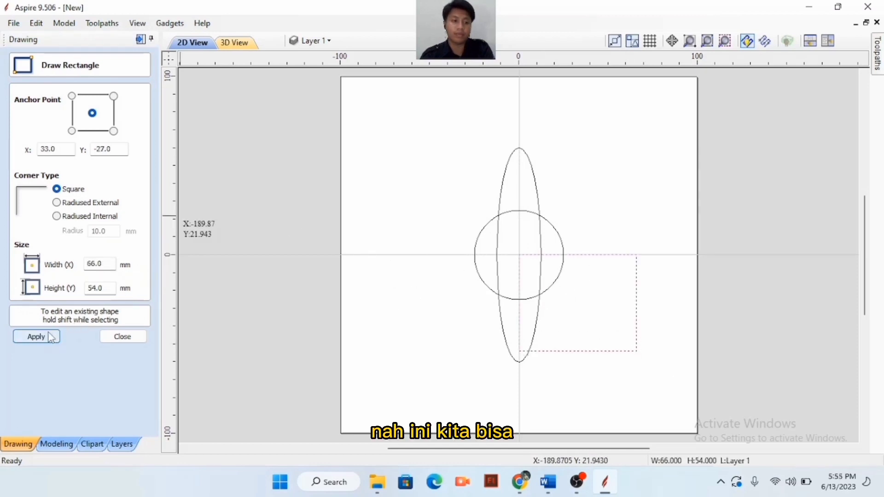
{"action": "double_click", "coordinate": [105, 263]}
{"action": "type", "text": "50"}
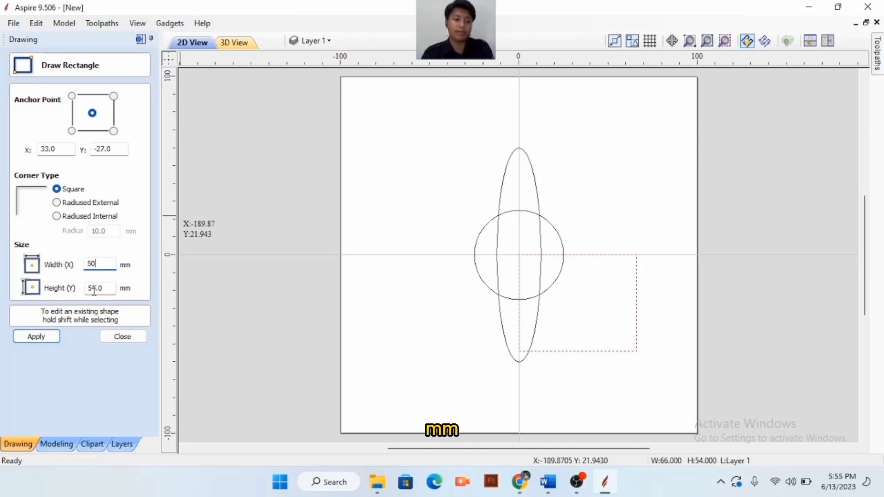
{"action": "double_click", "coordinate": [110, 288]}
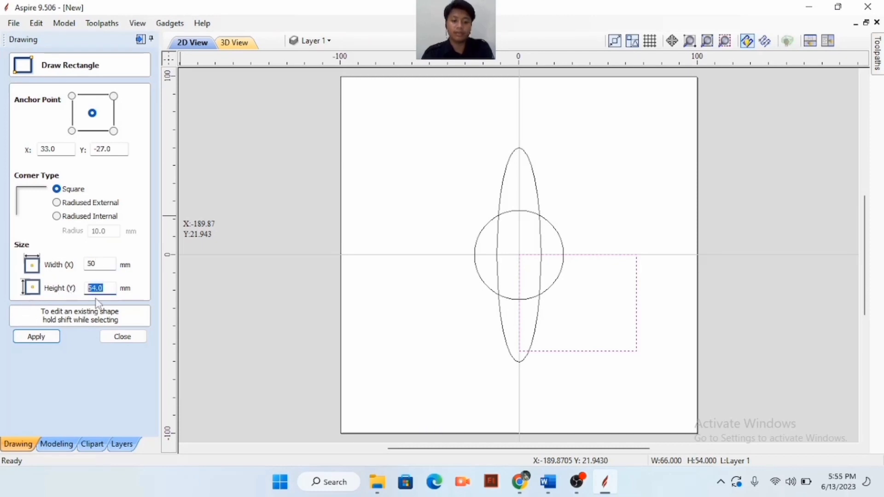
{"action": "type", "text": "5"}
{"action": "left_click", "coordinate": [36, 336]}
{"action": "left_click", "coordinate": [123, 336]}
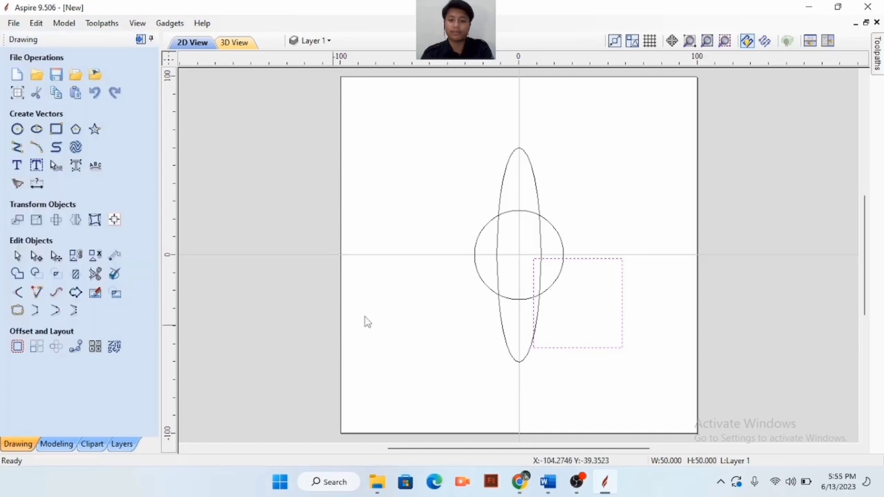
Step: Select the 50 mm square and align it to the centre of the material both horizontally and vertically
{"action": "left_click", "coordinate": [614, 261]}
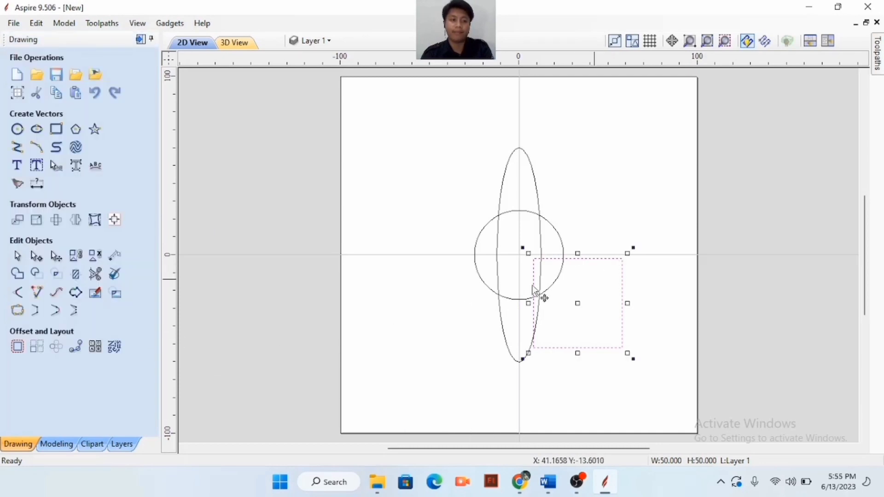
{"action": "left_click", "coordinate": [382, 250]}
{"action": "left_click", "coordinate": [578, 259]}
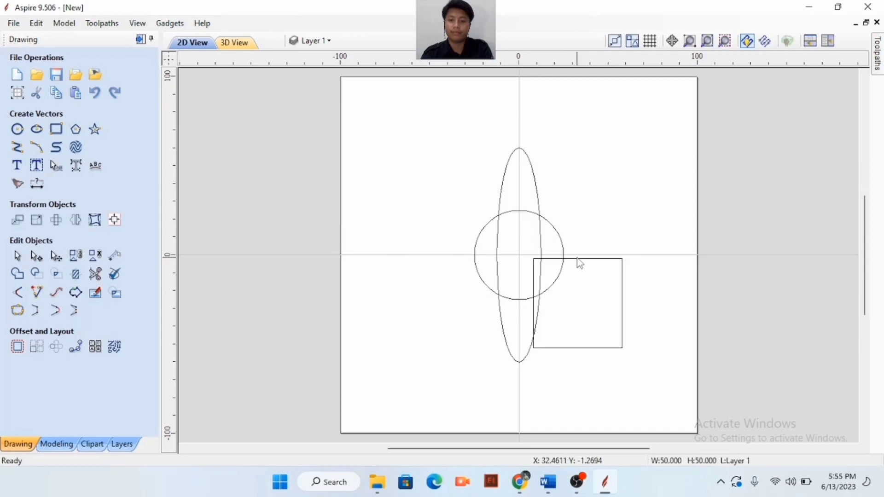
{"action": "left_click", "coordinate": [115, 223]}
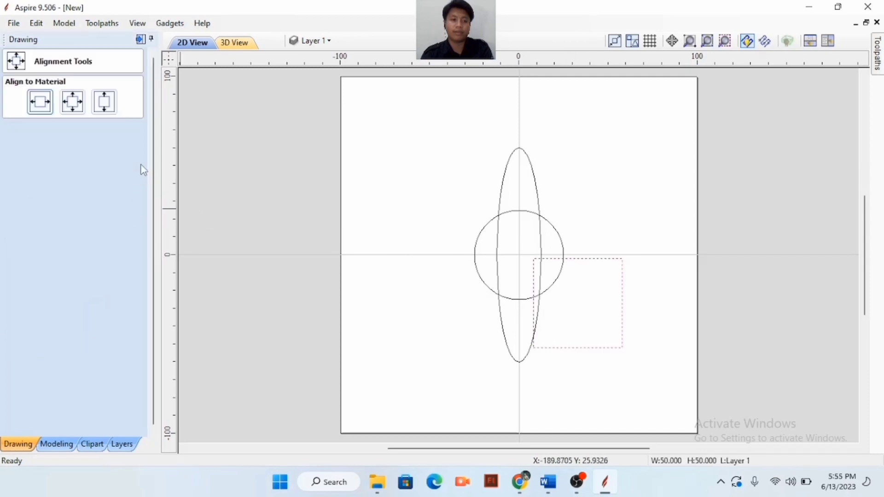
{"action": "left_click", "coordinate": [73, 102]}
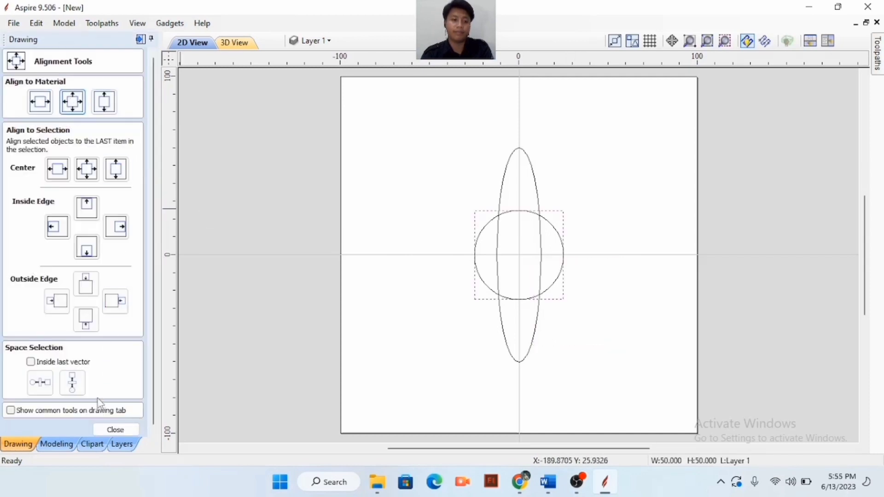
{"action": "left_click", "coordinate": [111, 429]}
{"action": "left_click", "coordinate": [435, 239]}
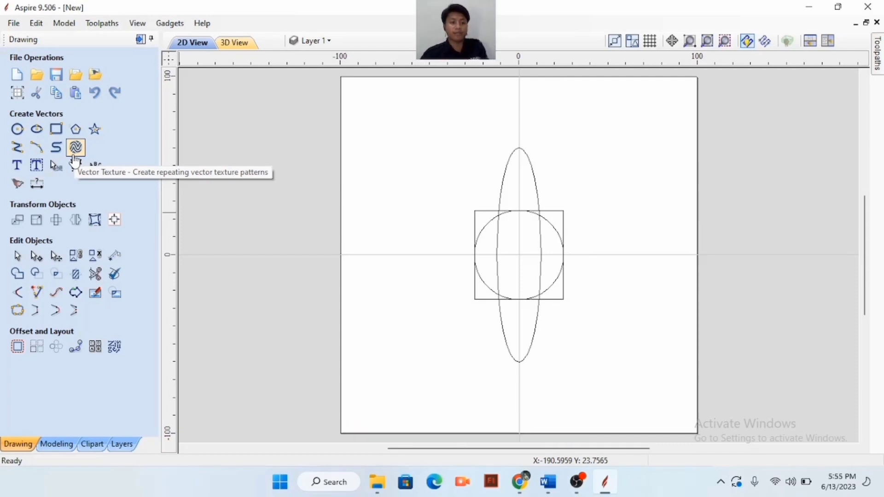
Step: Draw a five-sided polygon centred on the origin and set its radius to 80 mm
{"action": "left_click", "coordinate": [76, 128]}
{"action": "left_click_drag", "start_coordinate": [519, 253], "coordinate": [577, 360]}
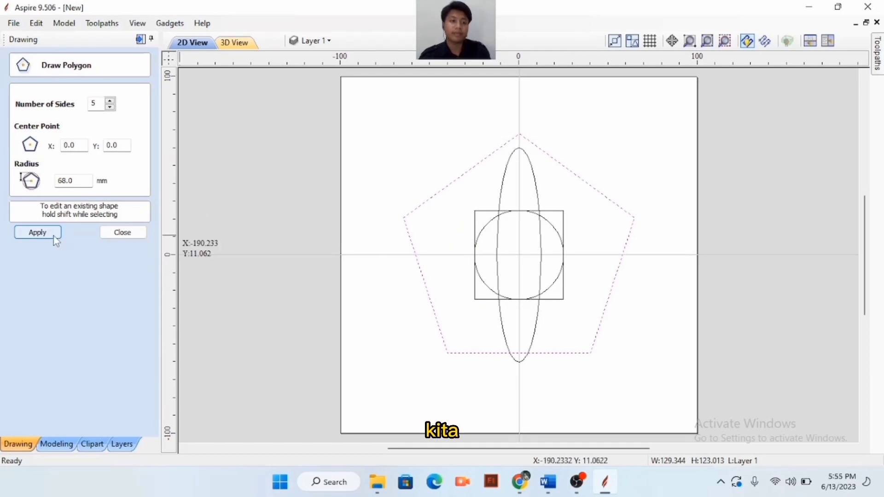
{"action": "double_click", "coordinate": [62, 182]}
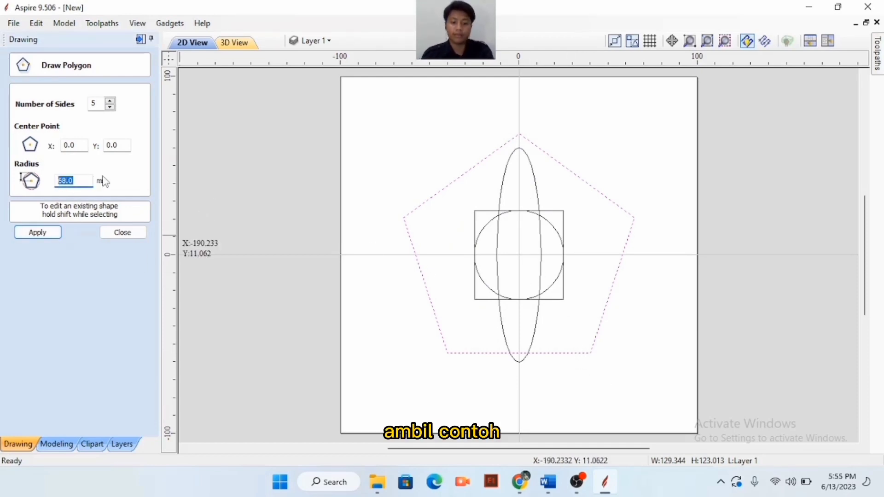
{"action": "type", "text": "8"}
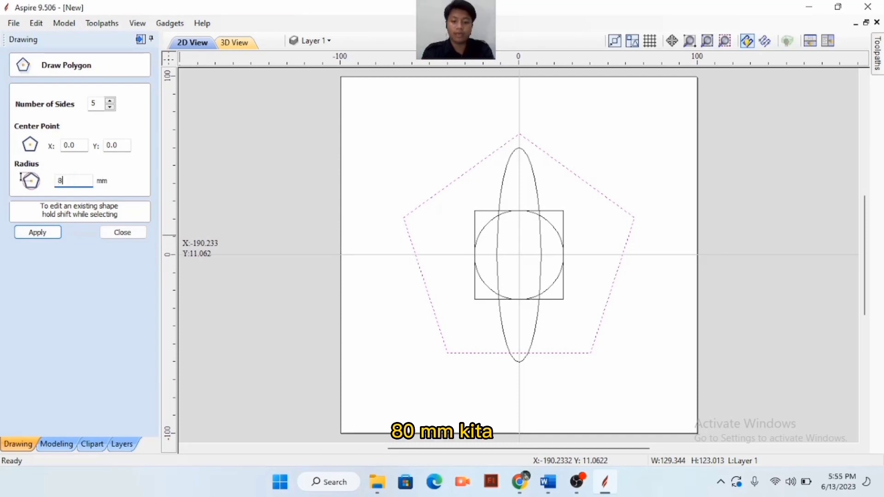
{"action": "type", "text": "0"}
{"action": "left_click", "coordinate": [53, 234]}
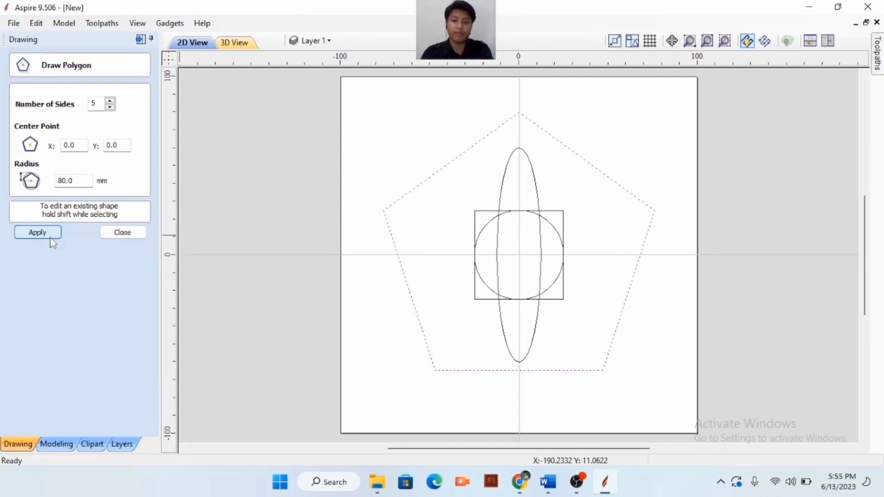
{"action": "left_click", "coordinate": [134, 238]}
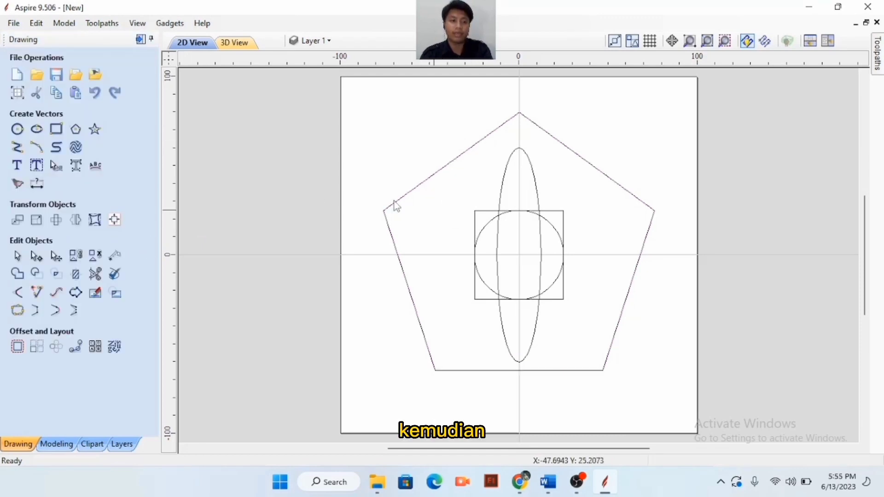
Step: Draw a five-point star centred on the origin with an outer radius of about 72 mm and a 50% inner radius
{"action": "left_click", "coordinate": [95, 129]}
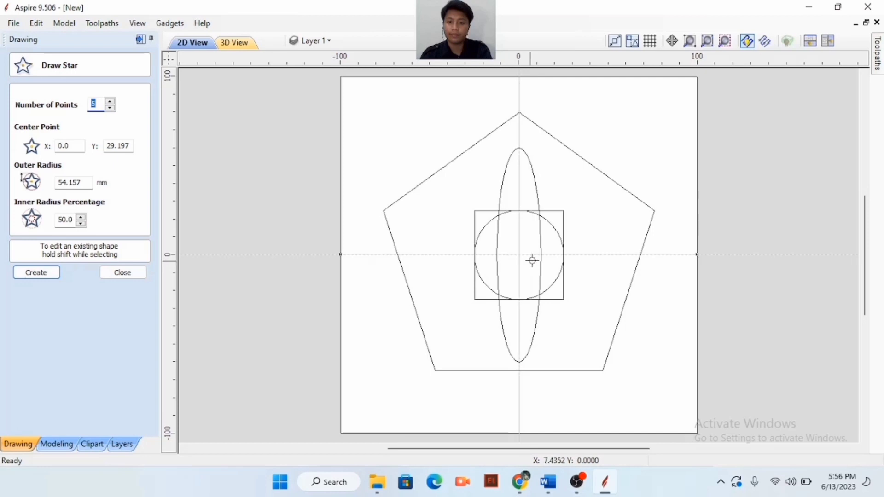
{"action": "left_click_drag", "start_coordinate": [519, 254], "coordinate": [575, 370]}
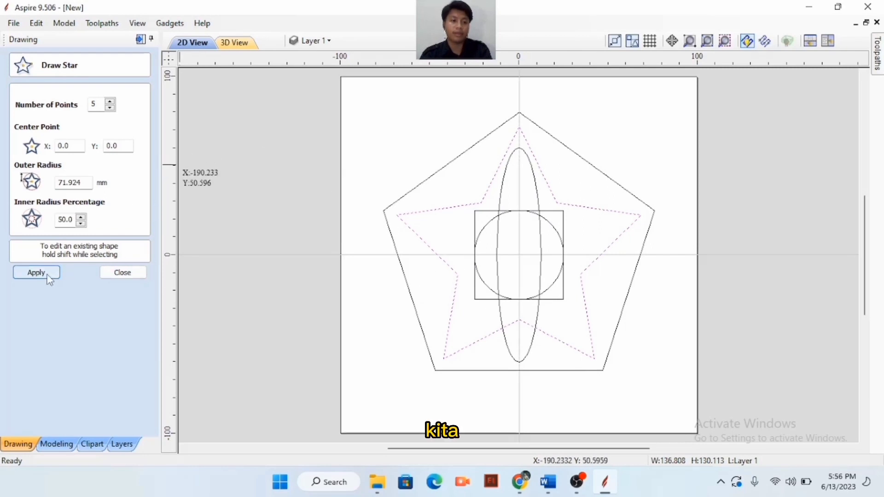
{"action": "left_click", "coordinate": [36, 272]}
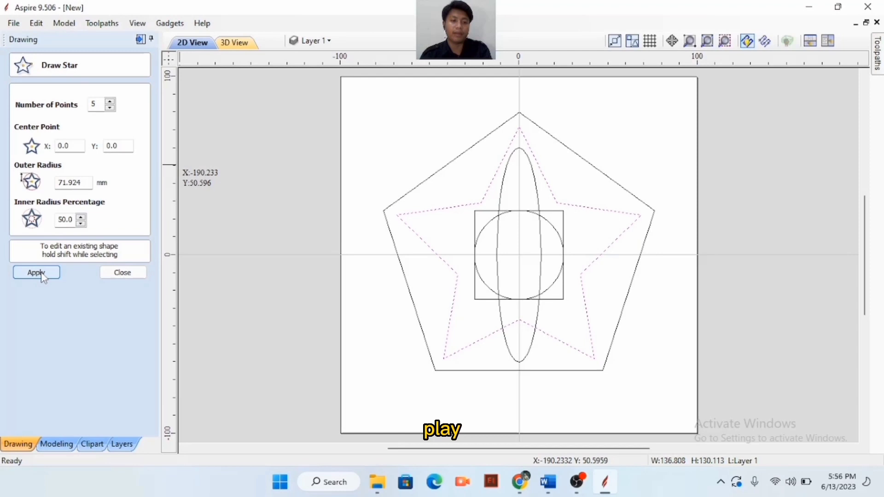
{"action": "left_click", "coordinate": [123, 273]}
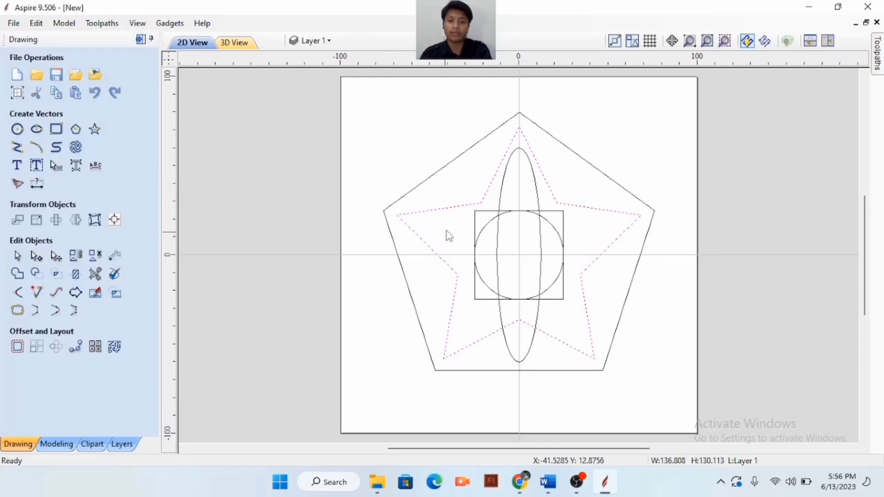
{"action": "left_click", "coordinate": [450, 182]}
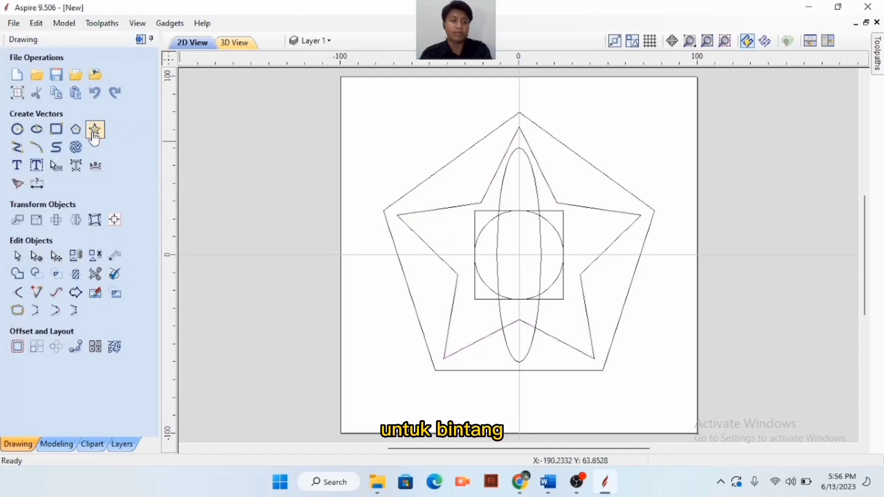
Step: Draw a closed three-sided polyline outside the pentagon's upper-left edge
{"action": "left_click", "coordinate": [17, 147]}
{"action": "left_click", "coordinate": [382, 200]}
{"action": "left_click", "coordinate": [411, 138]}
{"action": "left_click", "coordinate": [466, 125]}
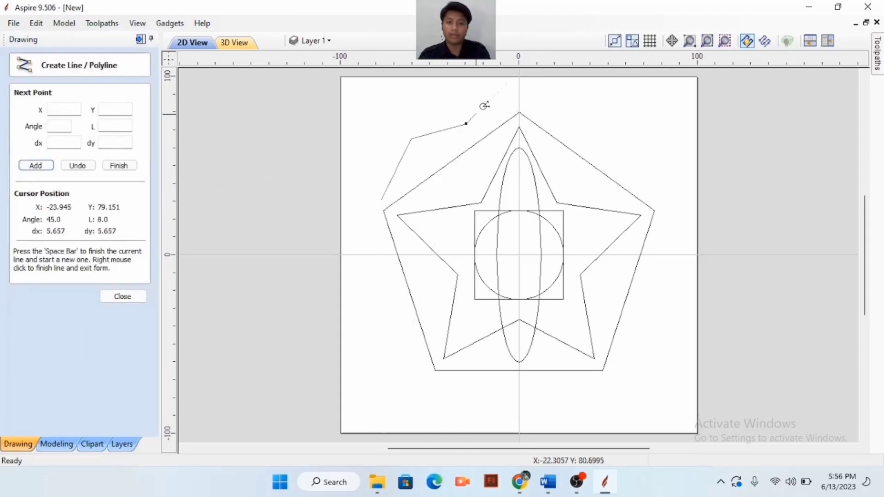
{"action": "left_click", "coordinate": [381, 199]}
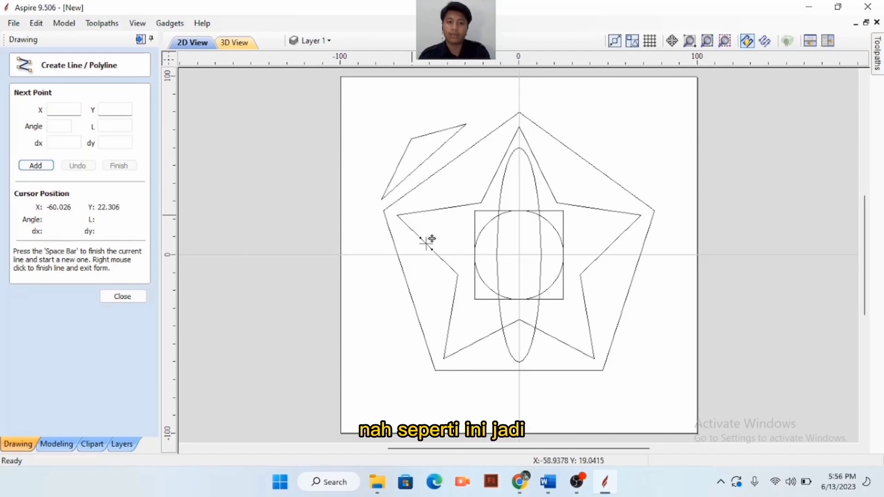
Step: Draw a second closed triangle with the polyline tool outside the pentagon's upper-right edge
{"action": "left_click", "coordinate": [555, 122]}
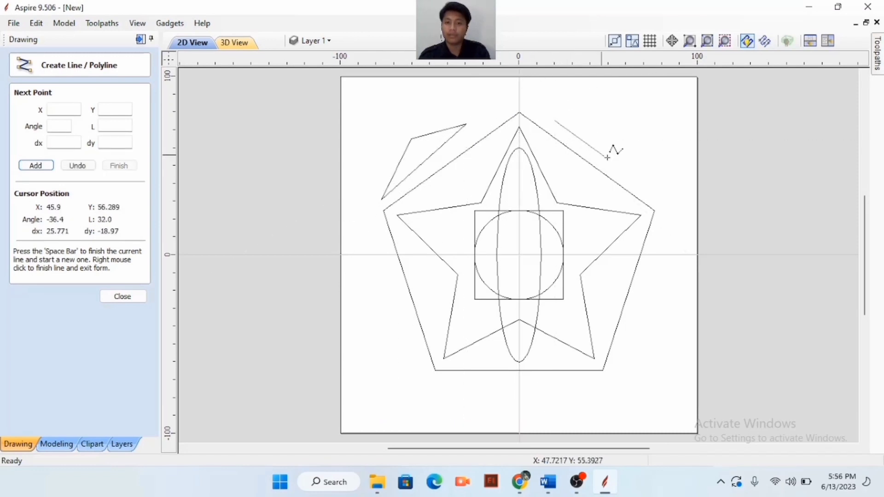
{"action": "left_click", "coordinate": [631, 177]}
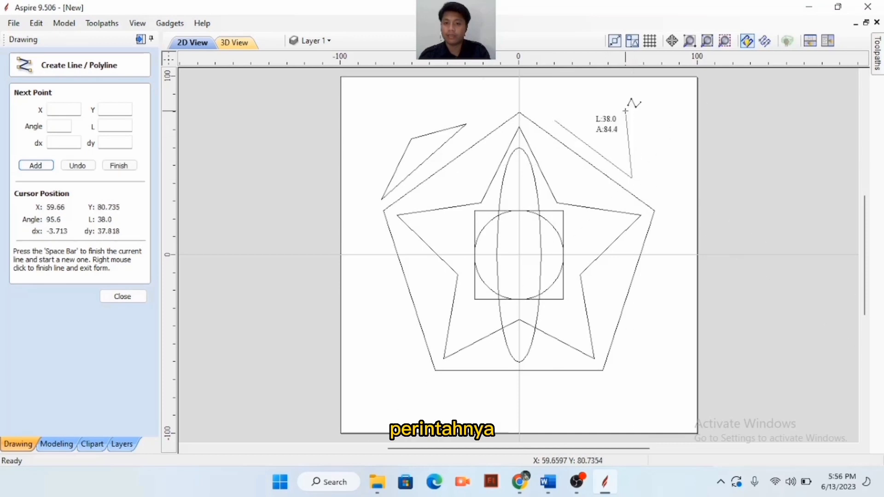
{"action": "left_click", "coordinate": [625, 111]}
{"action": "left_click", "coordinate": [555, 121]}
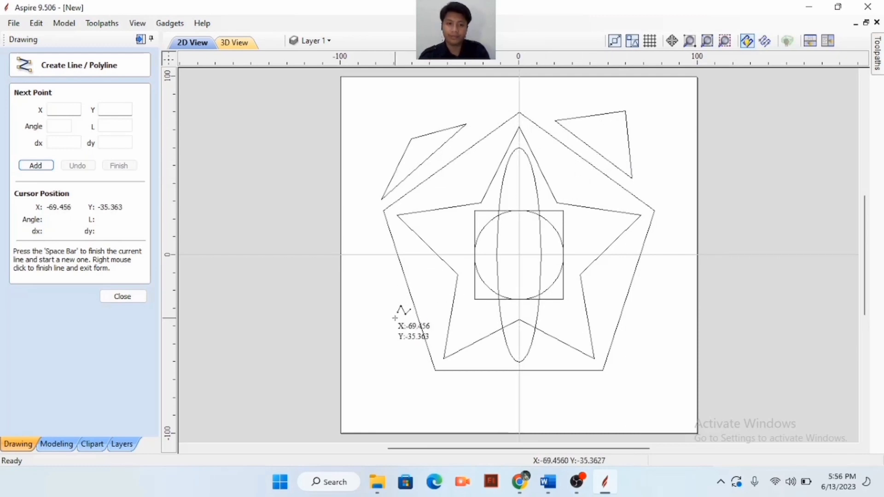
{"action": "left_click", "coordinate": [122, 296]}
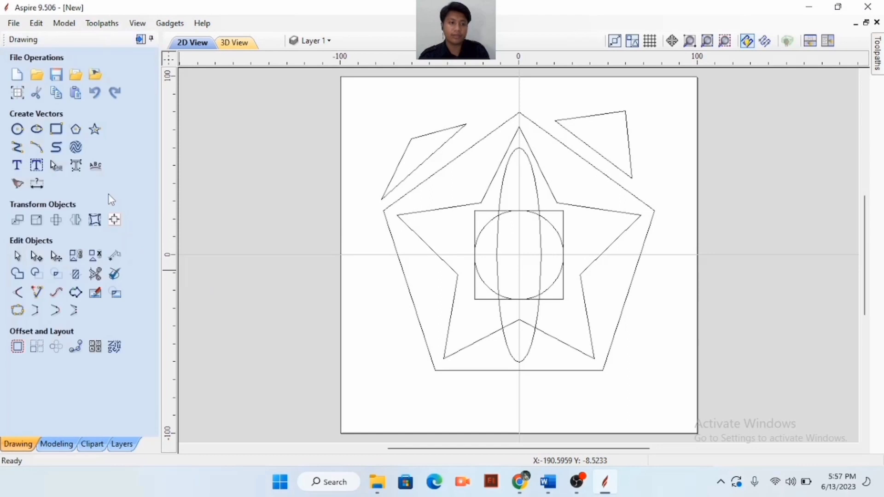
Step: Draw a three-point arc of about 33 mm radius near the material's lower-left corner, bulging outwards to the left
{"action": "left_click", "coordinate": [36, 150]}
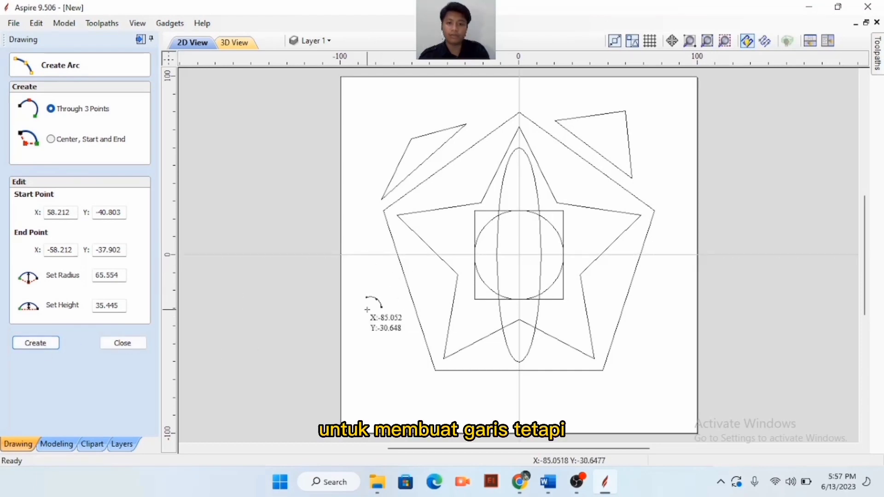
{"action": "left_click", "coordinate": [402, 309]}
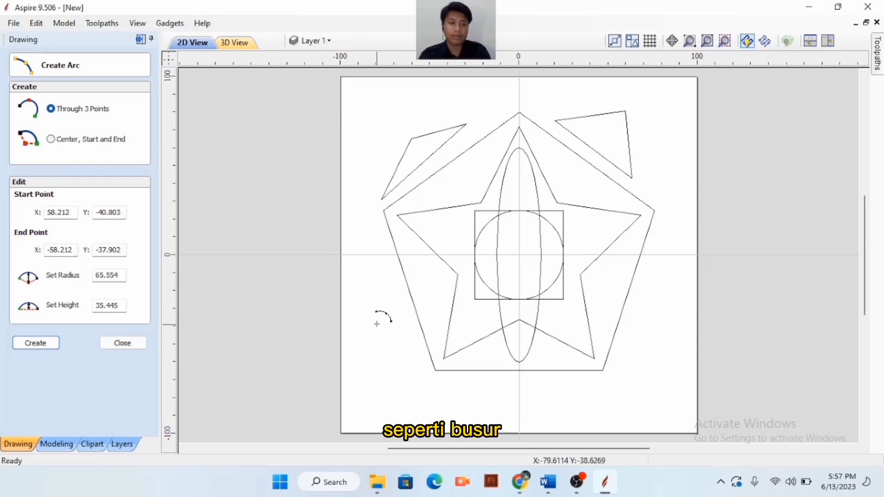
{"action": "left_click", "coordinate": [379, 411]}
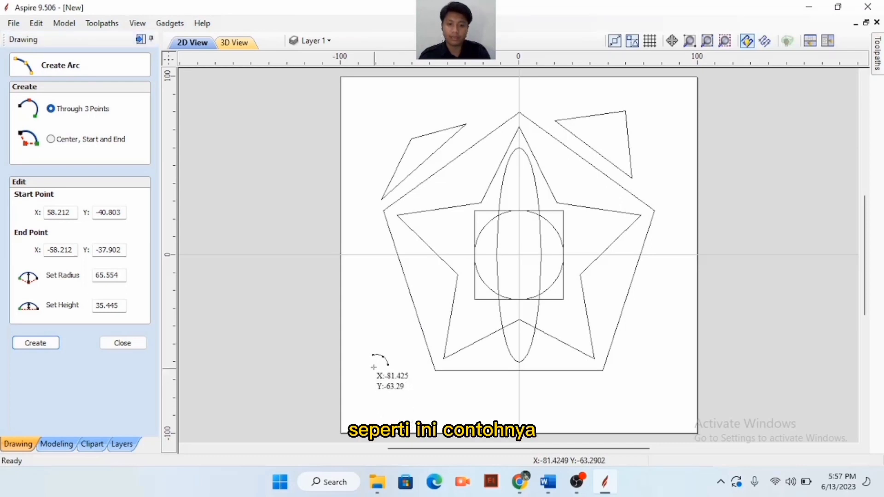
{"action": "left_click", "coordinate": [392, 328]}
{"action": "left_click", "coordinate": [368, 370]}
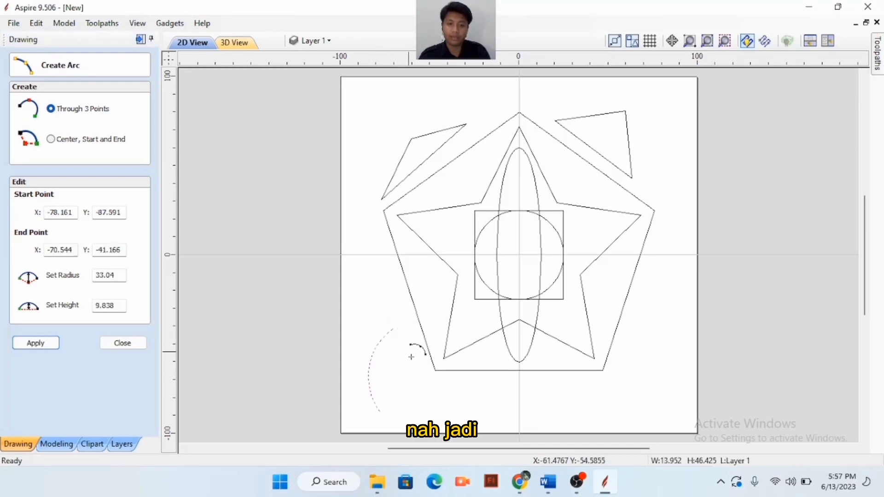
Step: Draw two more three-point arcs, about 23 mm radius near the material's lower-right corner and about 41 mm radius below the pentagon
{"action": "left_click", "coordinate": [649, 322]}
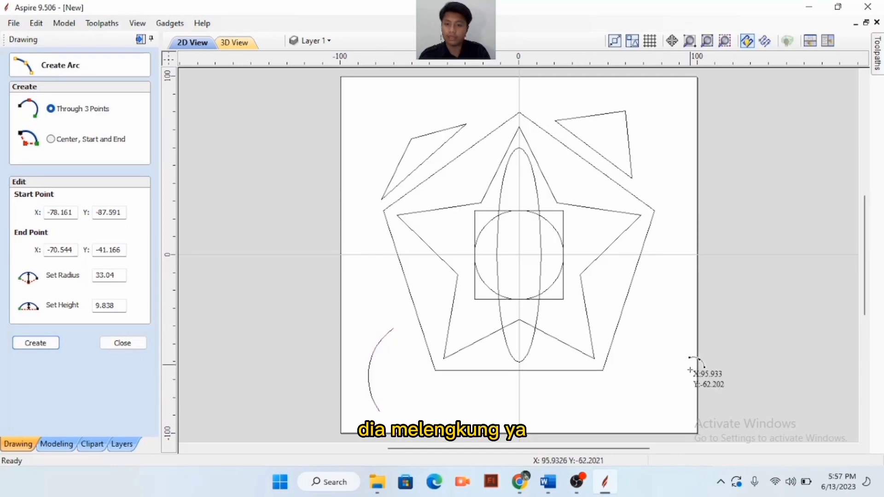
{"action": "left_click", "coordinate": [676, 398]}
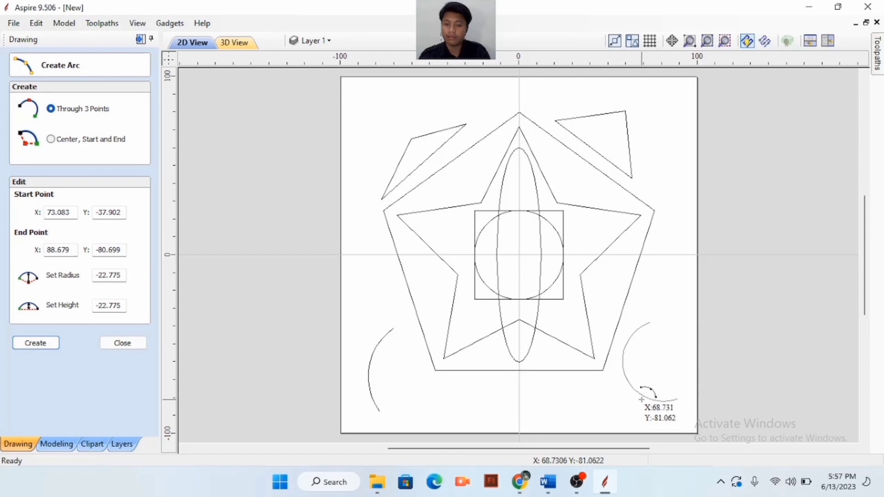
{"action": "left_click", "coordinate": [633, 404]}
{"action": "left_click", "coordinate": [474, 403]}
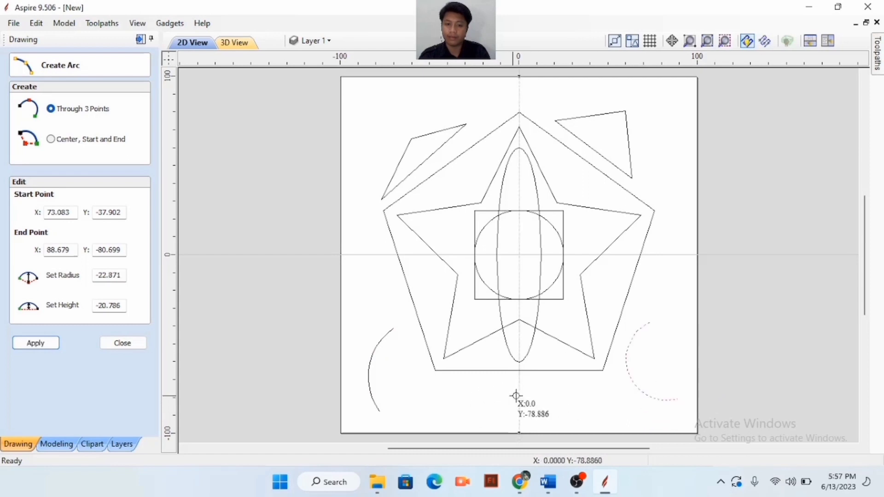
{"action": "left_click", "coordinate": [570, 401]}
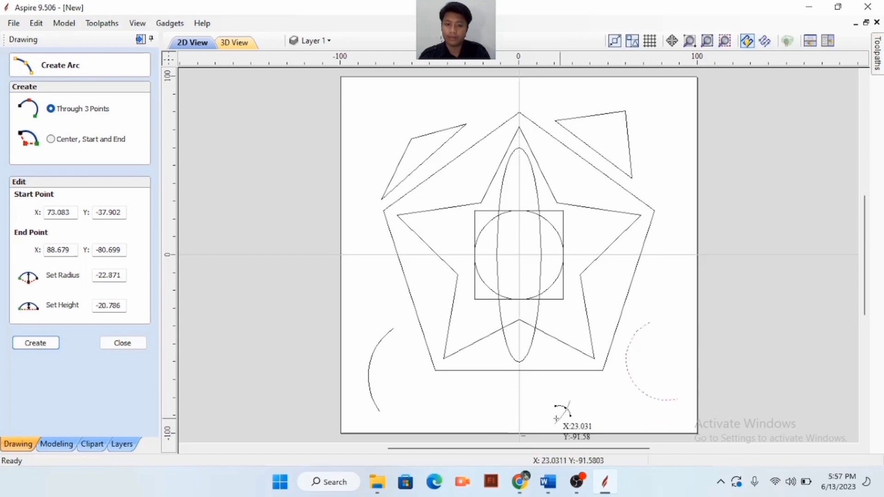
{"action": "left_click", "coordinate": [538, 387]}
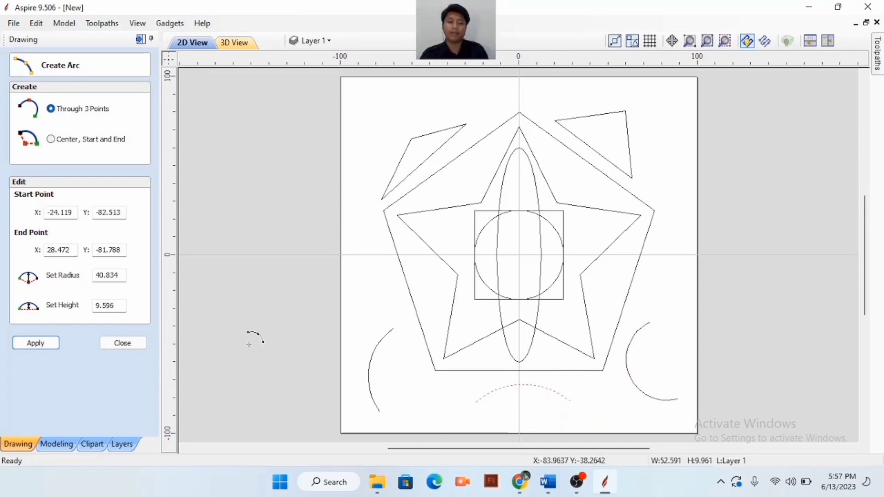
Step: Finish arc drawing and delete the three arcs and the tall ellipse
{"action": "left_click", "coordinate": [122, 342]}
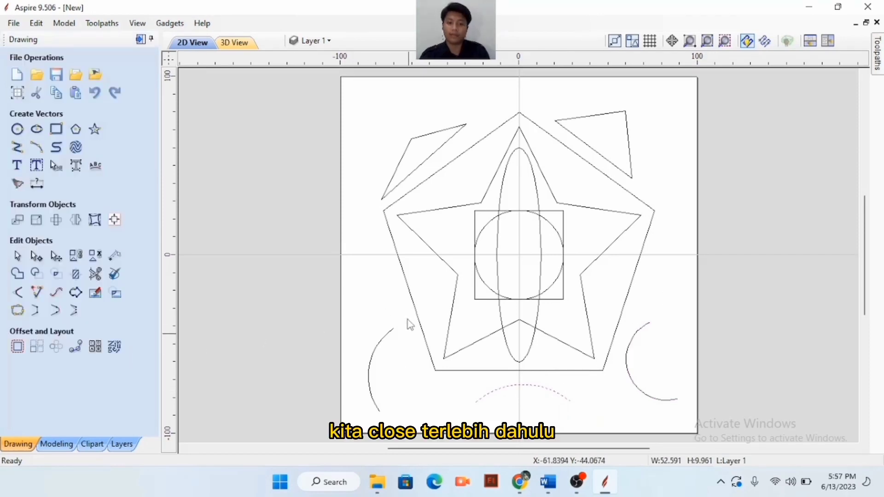
{"action": "left_click", "coordinate": [387, 308]}
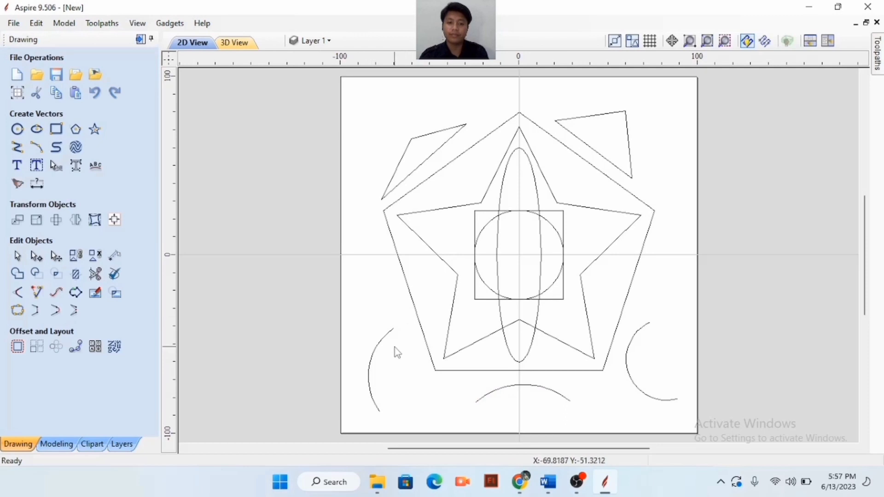
{"action": "left_click", "coordinate": [536, 387]}
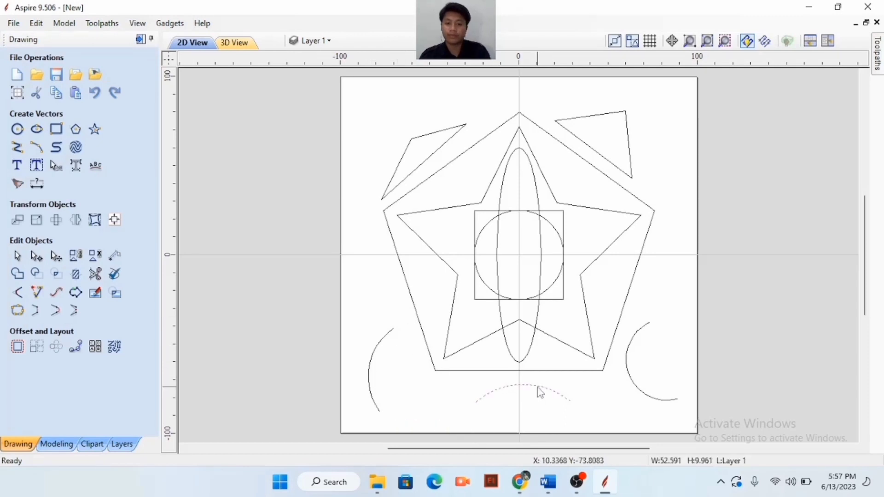
{"action": "left_click", "coordinate": [628, 373]}
{"action": "key", "text": "Delete"}
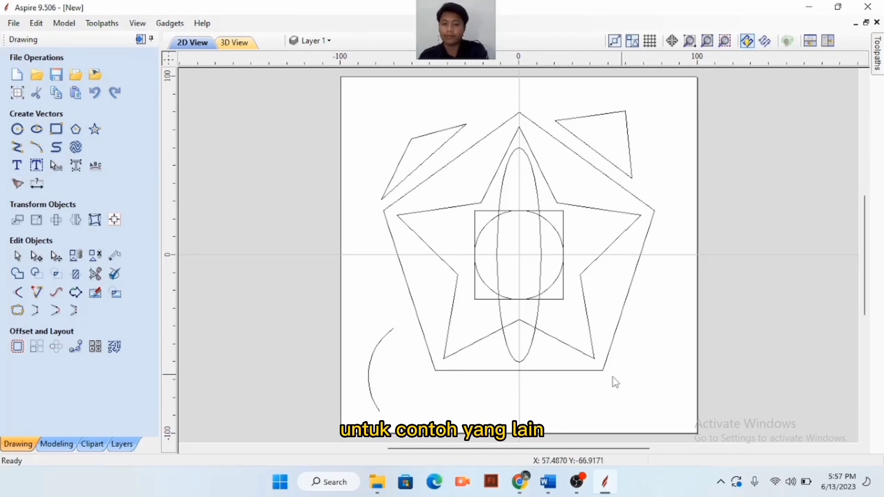
{"action": "left_click", "coordinate": [384, 337]}
{"action": "key", "text": "Delete"}
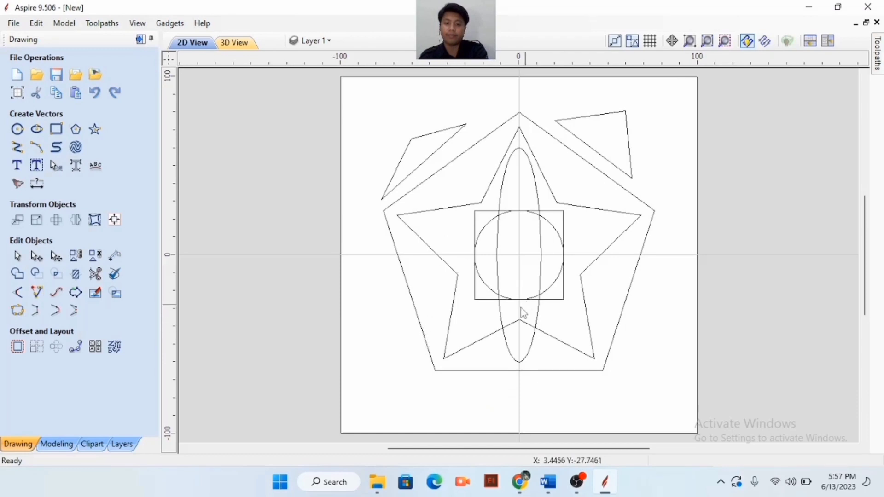
{"action": "left_click", "coordinate": [502, 314]}
{"action": "key", "text": "Delete"}
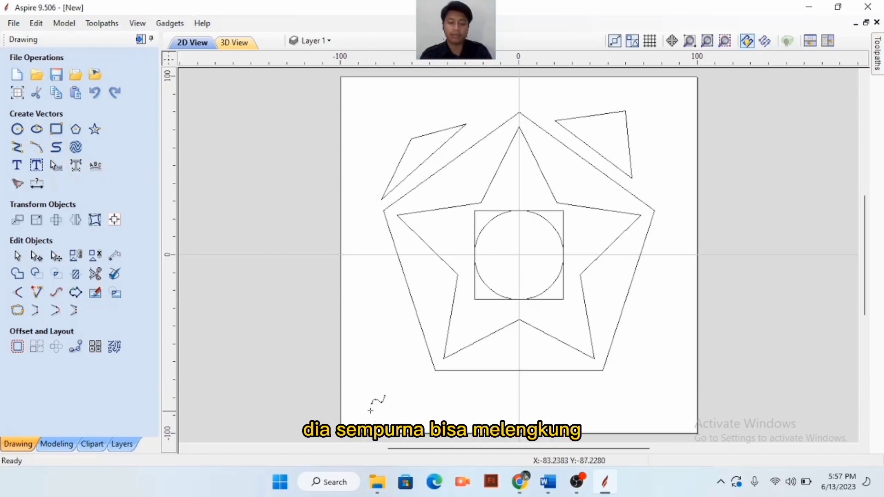
Step: Draw a closed, smooth bean-shaped curve near the material's lower-left corner
{"action": "left_click", "coordinate": [367, 374]}
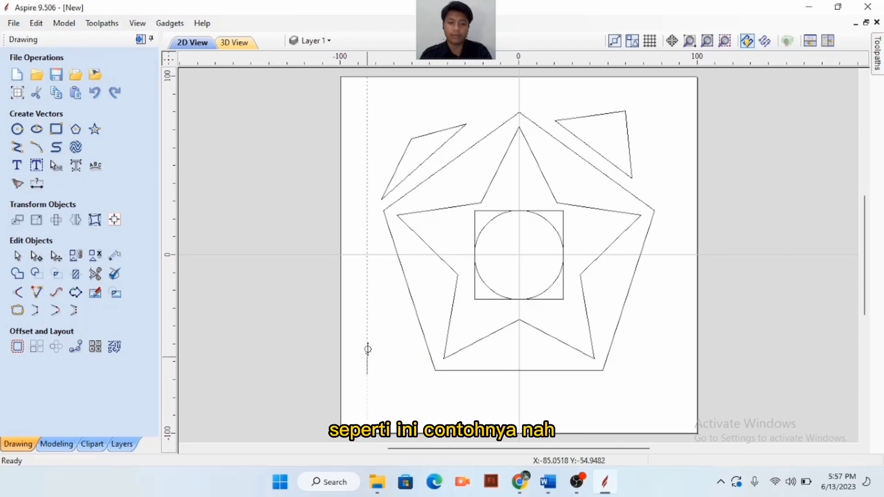
{"action": "left_click", "coordinate": [402, 370]}
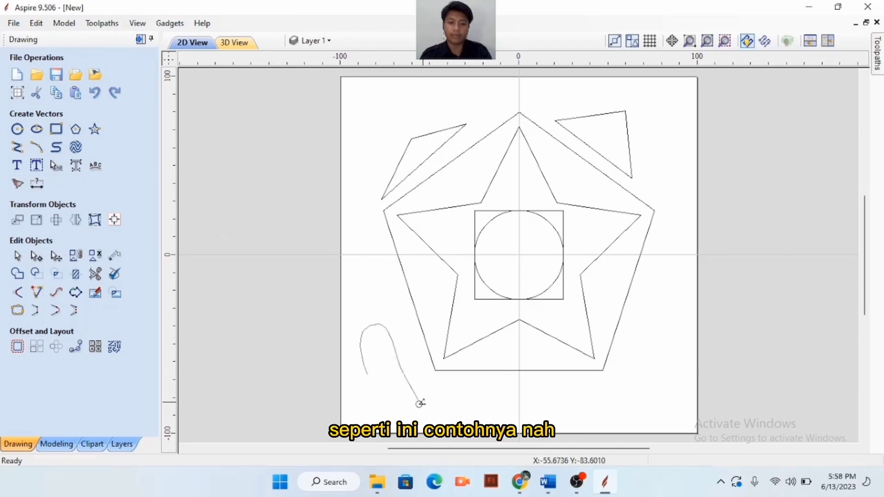
{"action": "left_click", "coordinate": [440, 401]}
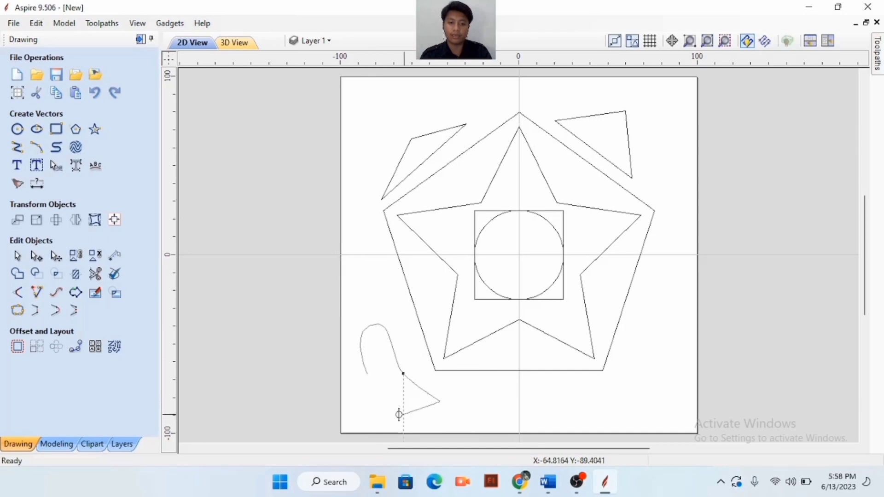
{"action": "left_click", "coordinate": [367, 374]}
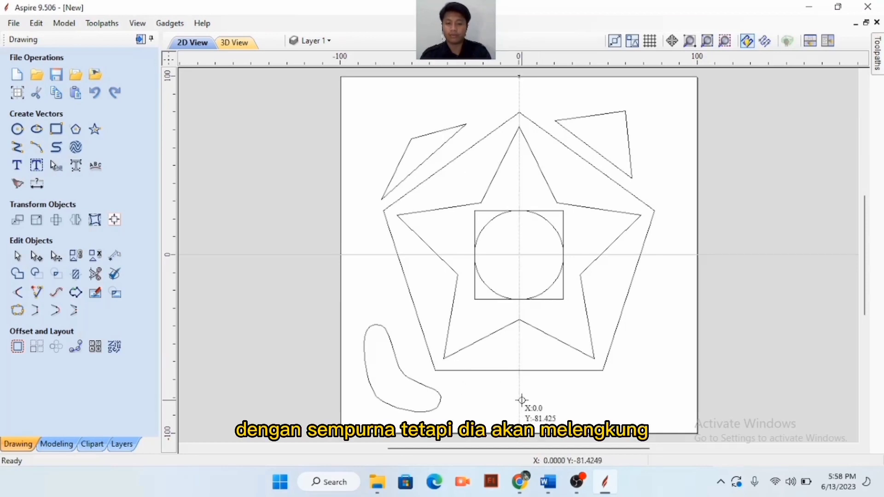
Step: Draw a second closed curve, roughly oval, near the material's lower-right corner
{"action": "left_click", "coordinate": [576, 394]}
{"action": "left_click", "coordinate": [673, 368]}
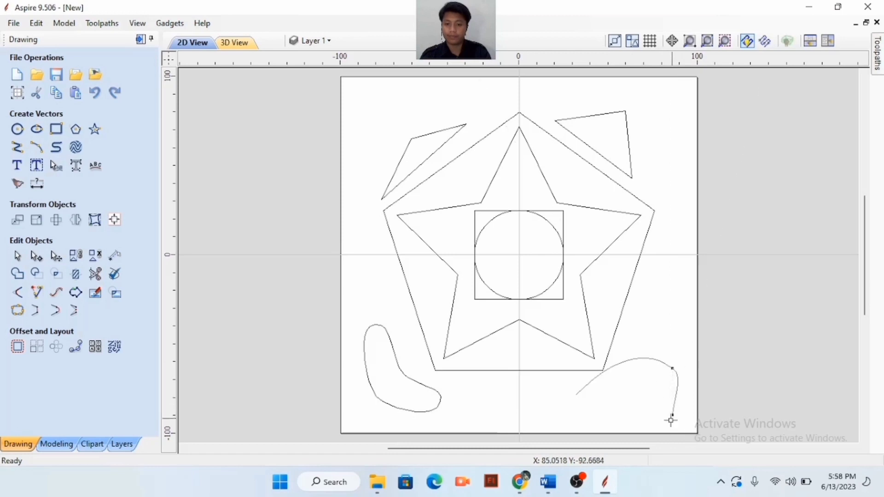
{"action": "left_click", "coordinate": [667, 420]}
{"action": "left_click", "coordinate": [577, 395]}
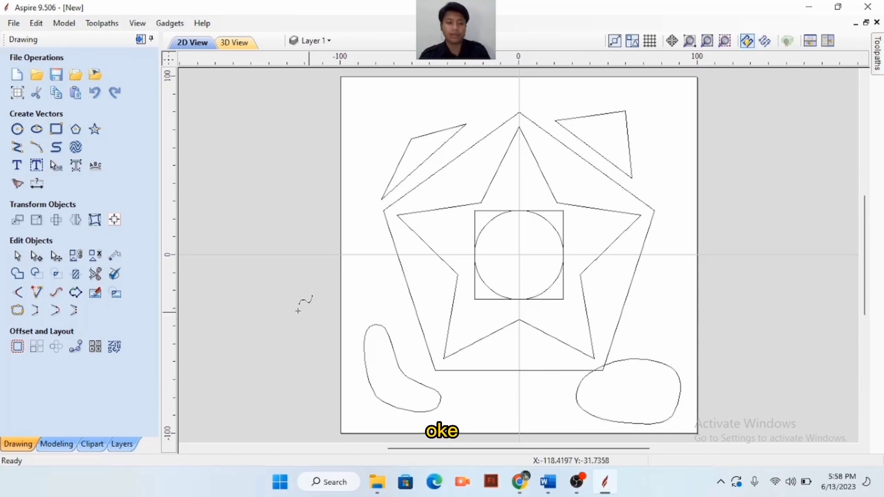
Step: Delete the two freehand closed curves near the material's lower corners
{"action": "left_click", "coordinate": [623, 361]}
{"action": "key", "text": "Delete"}
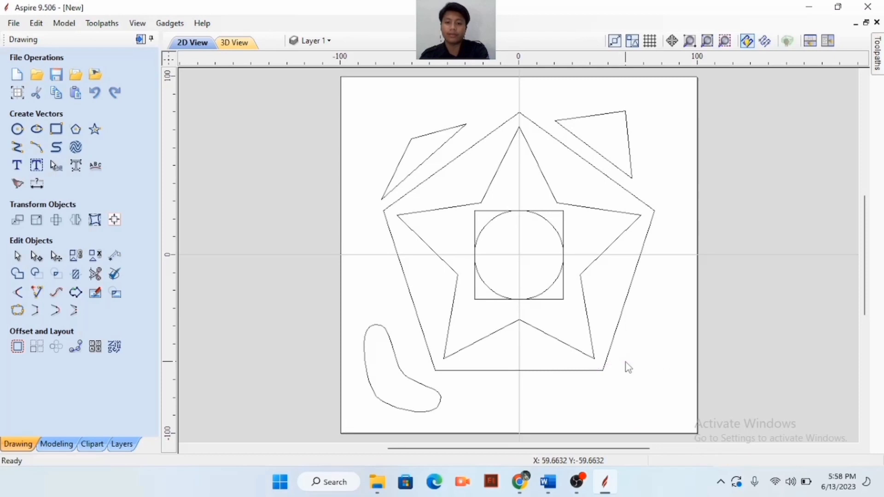
{"action": "left_click", "coordinate": [390, 342]}
{"action": "key", "text": "Delete"}
Step: Delete the two polyline triangles outside the pentagon's upper edges
{"action": "left_click", "coordinate": [413, 171]}
{"action": "key", "text": "Delete"}
{"action": "left_click", "coordinate": [599, 154]}
{"action": "key", "text": "Delete"}
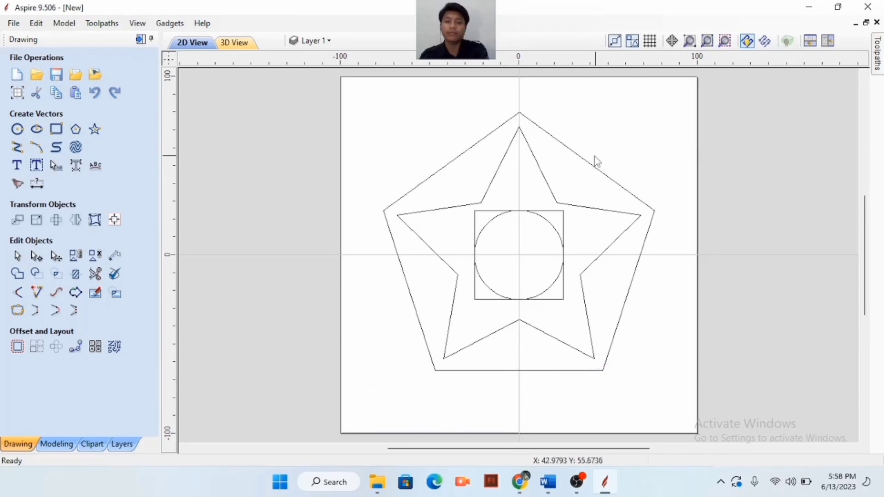
Step: Fill the material with a vector texture of 3 mm maximum spacing, 200 mm amplitude and 500 mm wavelength, and delete it
{"action": "left_click", "coordinate": [77, 148]}
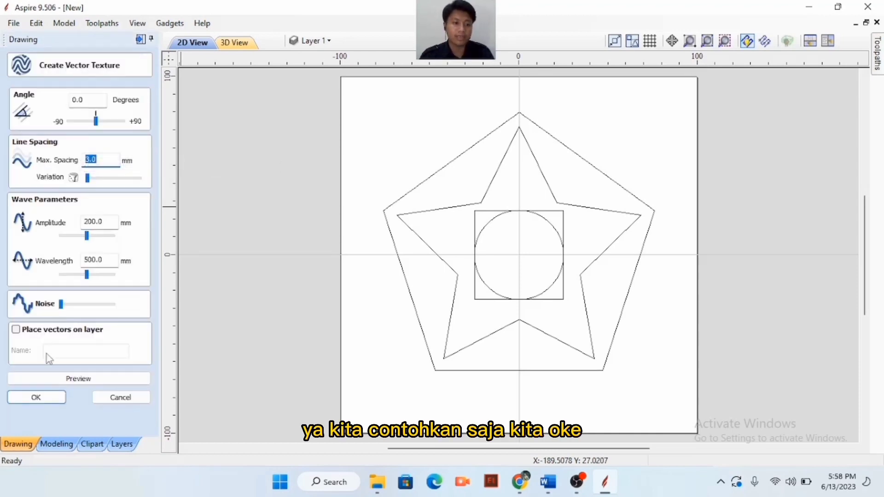
{"action": "left_click", "coordinate": [48, 399]}
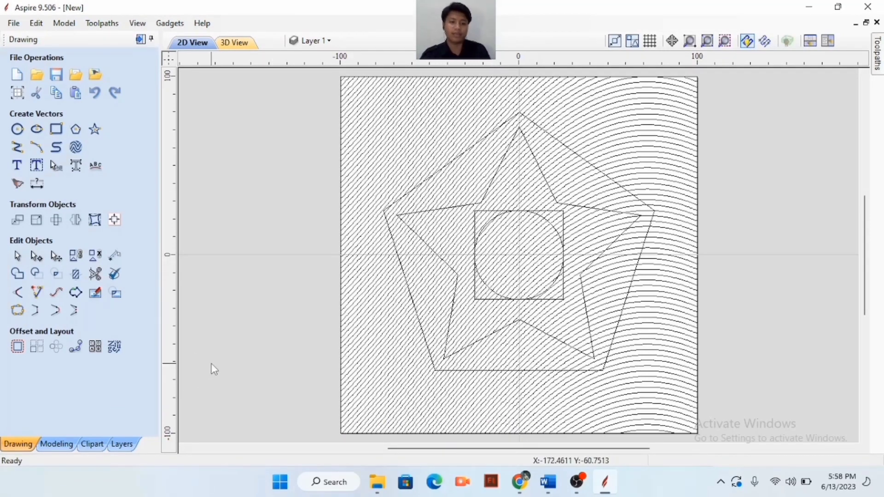
{"action": "key", "text": "Delete"}
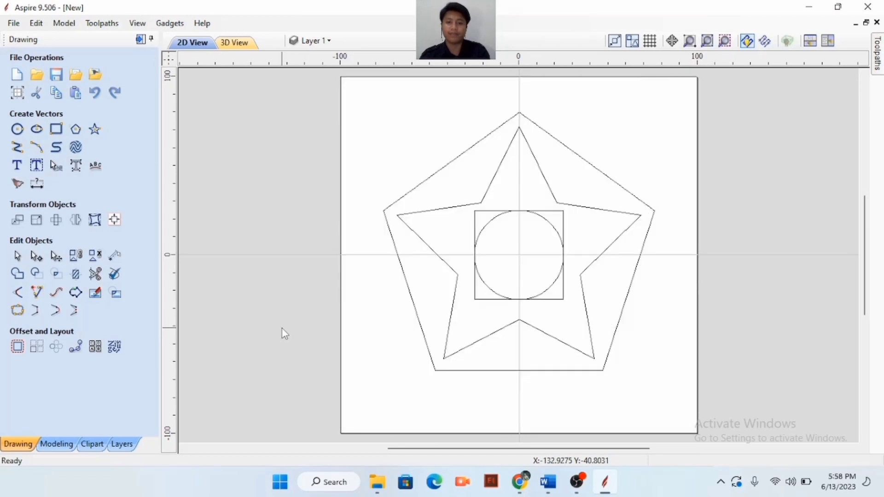
{"action": "left_click", "coordinate": [17, 165]}
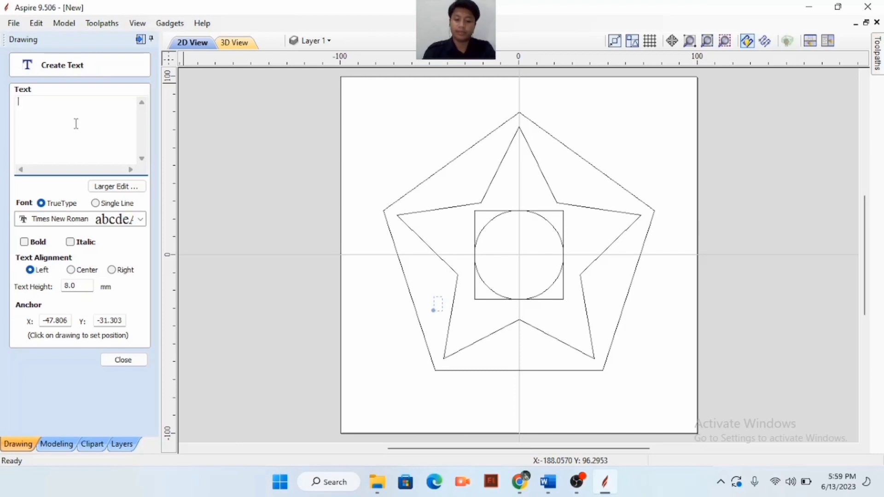
{"action": "type", "text": "atihan"}
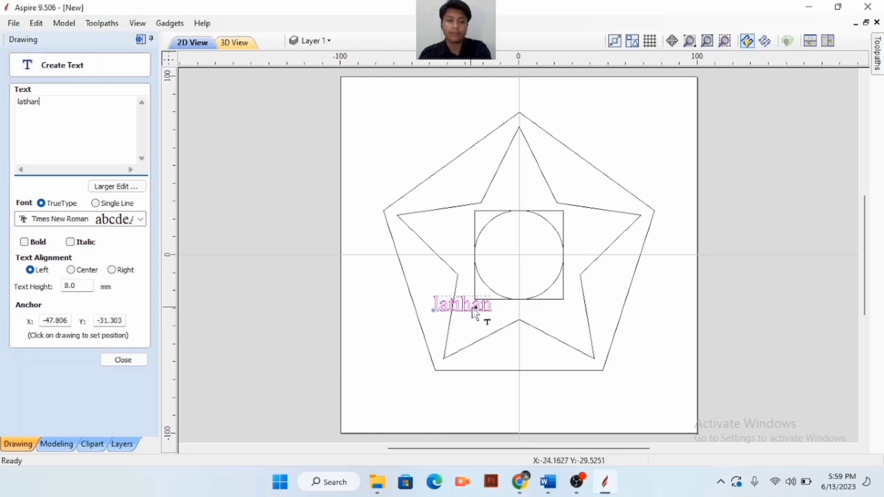
{"action": "key", "text": "BackSpace"}
{"action": "key", "text": "BackSpace"}
{"action": "key", "text": "BackSpace"}
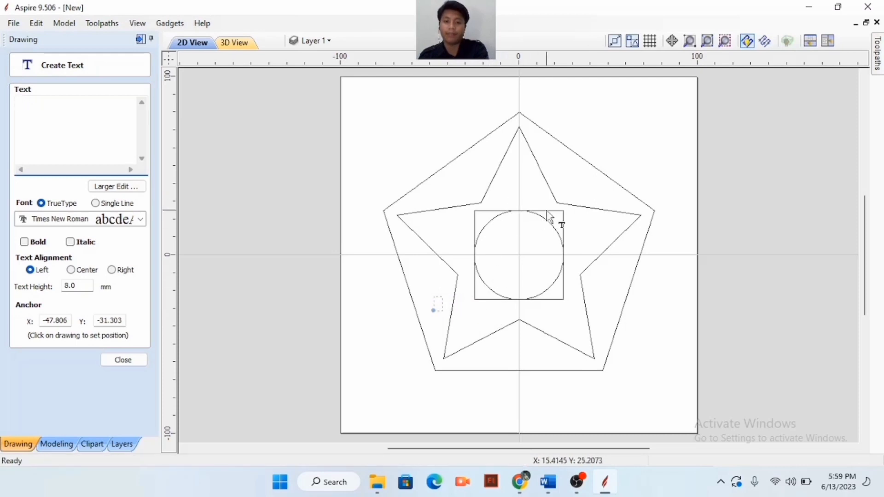
{"action": "left_click", "coordinate": [556, 203]}
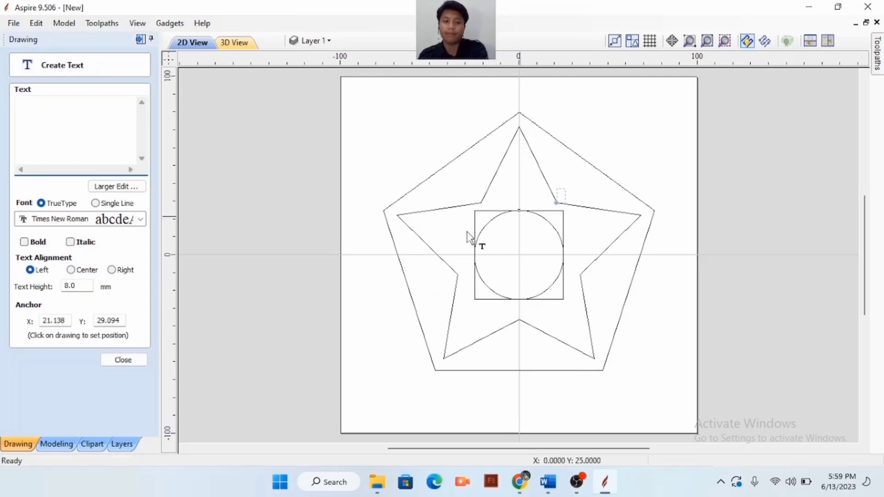
{"action": "left_click", "coordinate": [122, 359]}
Step: Delete the star, the square and the circle, keeping only the pentagon
{"action": "left_click", "coordinate": [607, 212]}
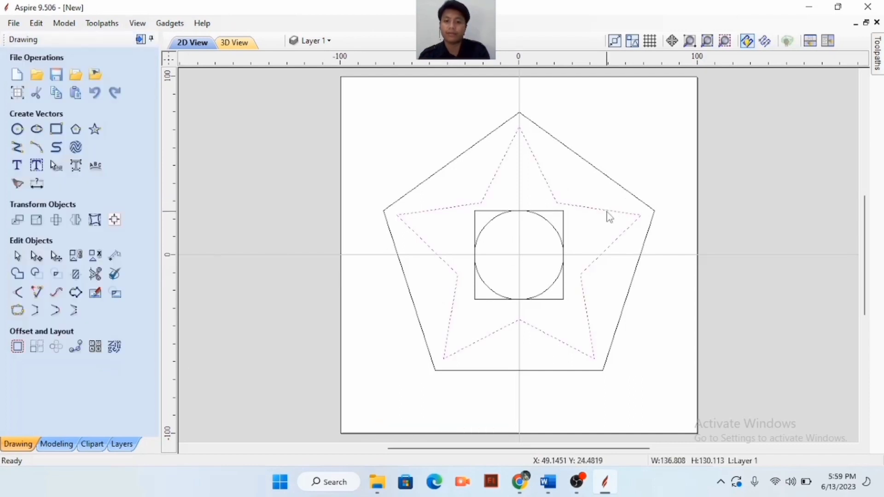
{"action": "key", "text": "Delete"}
{"action": "left_click", "coordinate": [555, 213]}
{"action": "key", "text": "Delete"}
{"action": "left_click", "coordinate": [550, 223]}
{"action": "key", "text": "Delete"}
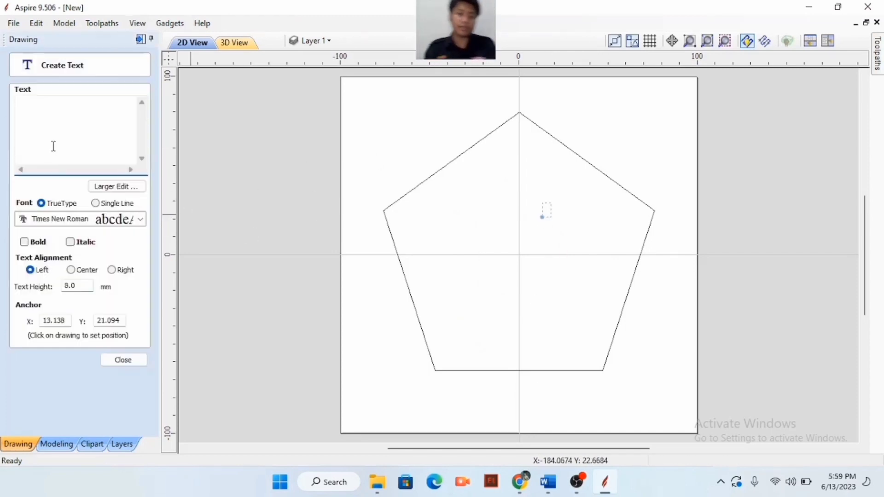
Step: Create the text "LATIHAN" in Times New Roman with left alignment
{"action": "key", "text": "Caps_Lock"}
{"action": "type", "text": "LATIHAN"}
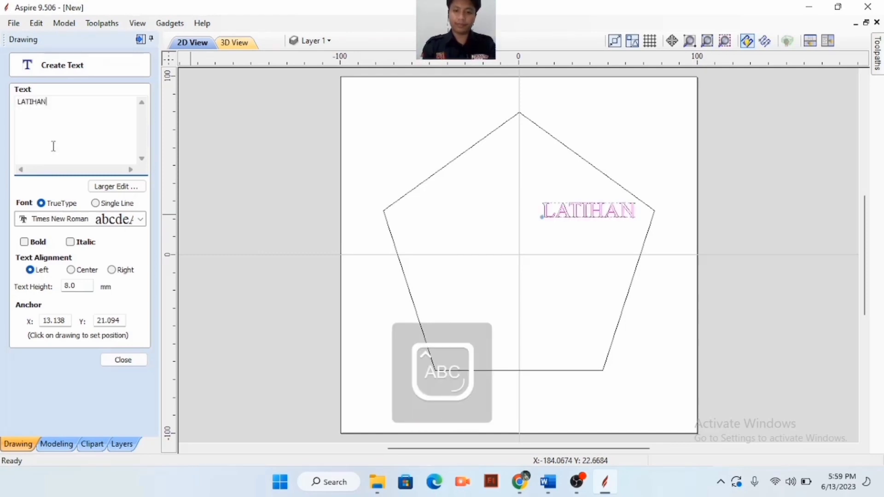
{"action": "left_click", "coordinate": [84, 272]}
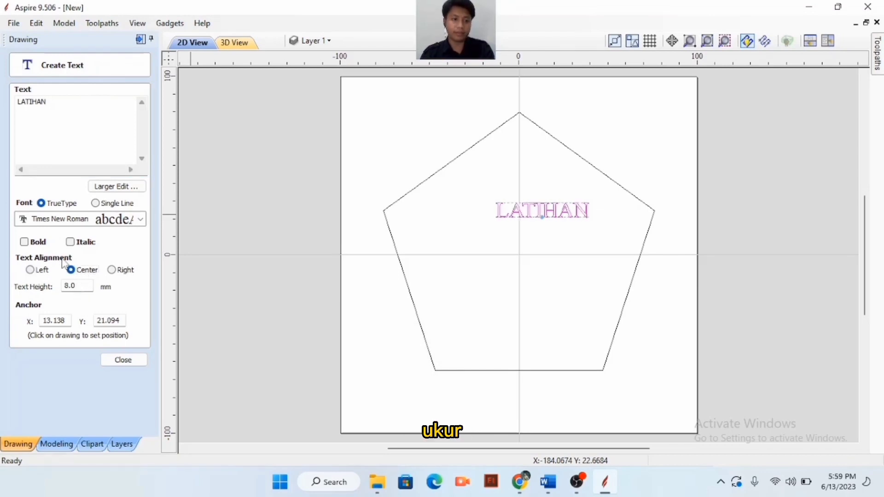
{"action": "left_click", "coordinate": [30, 270]}
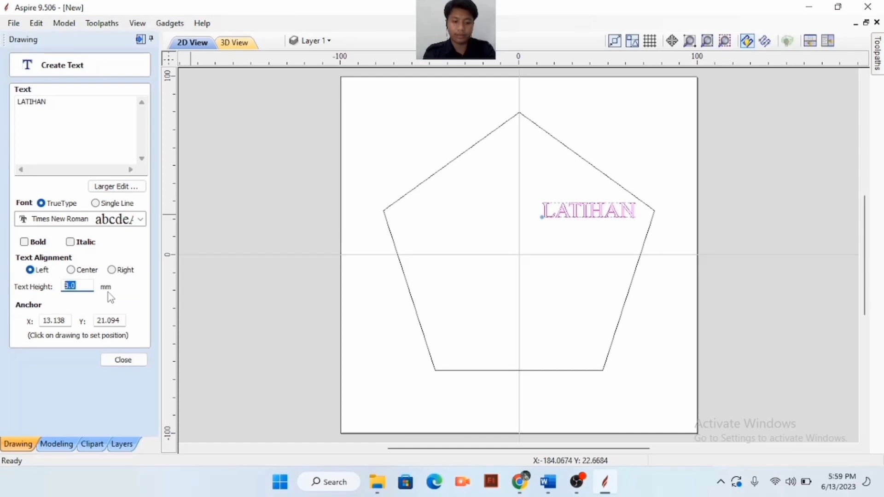
Step: Set the text height of "LATIHAN" to 15 mm and finish the text
{"action": "type", "text": "20"}
{"action": "key", "text": "BackSpace"}
{"action": "key", "text": "BackSpace"}
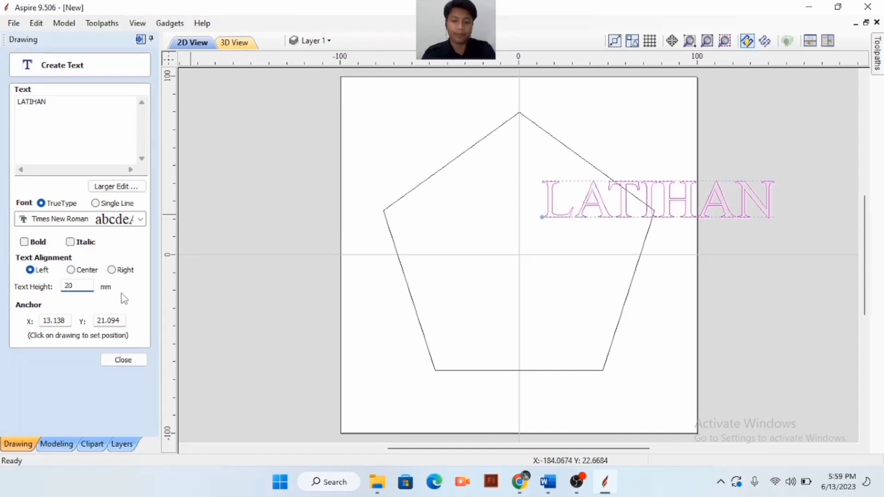
{"action": "type", "text": "1"}
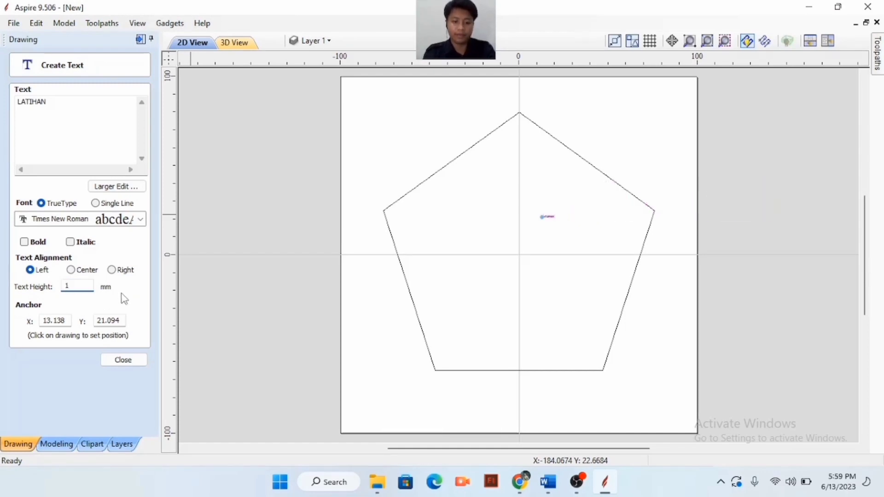
{"action": "type", "text": "5"}
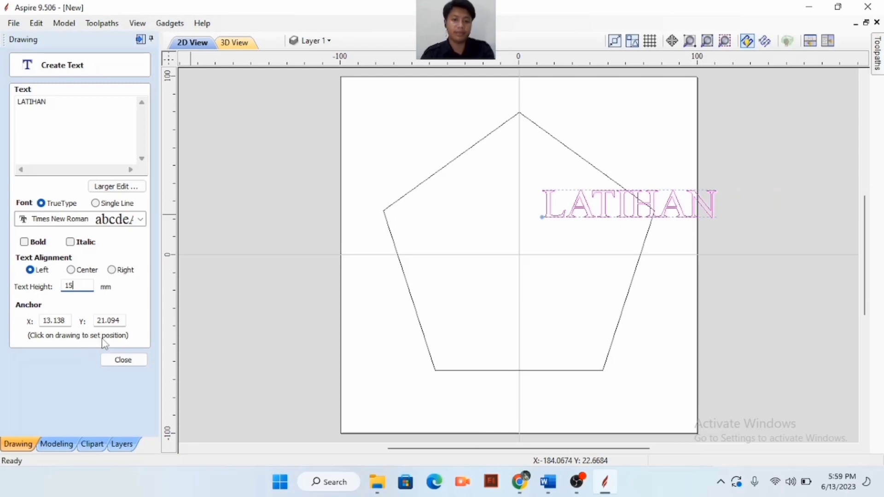
{"action": "left_click", "coordinate": [124, 360]}
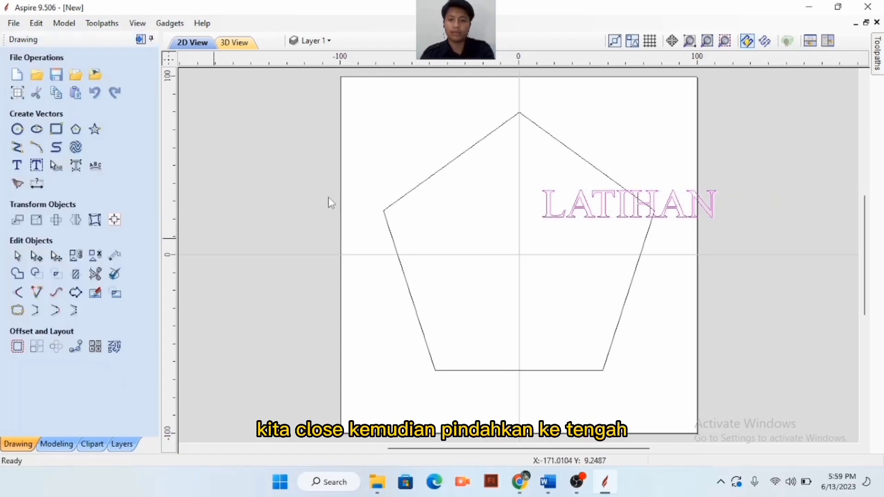
Step: Move the "LATIHAN" text inside the pentagon, roughly centred horizontally in its upper half, and deselect it
{"action": "left_click", "coordinate": [571, 208]}
{"action": "left_click_drag", "start_coordinate": [571, 208], "coordinate": [493, 246]}
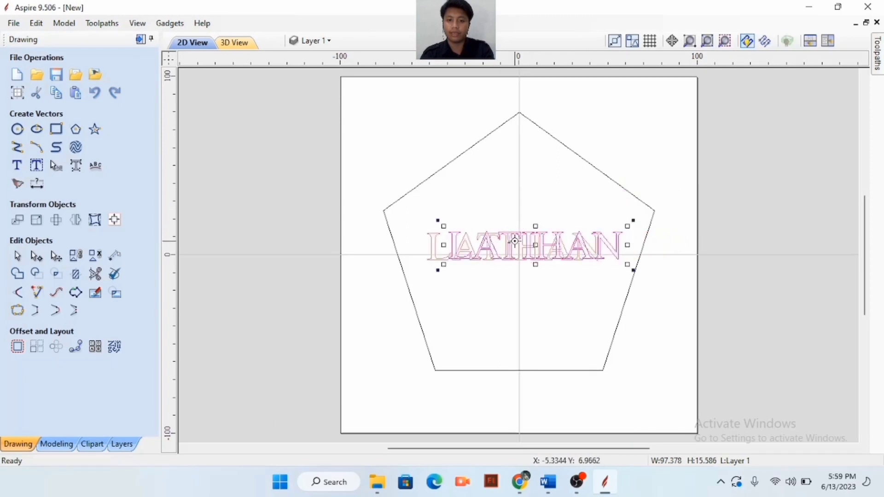
{"action": "left_click", "coordinate": [534, 190]}
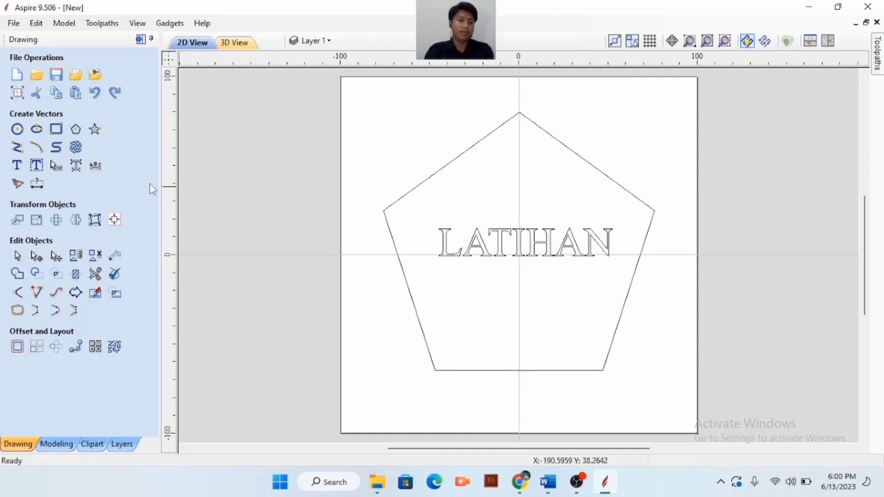
{"action": "left_click", "coordinate": [534, 249]}
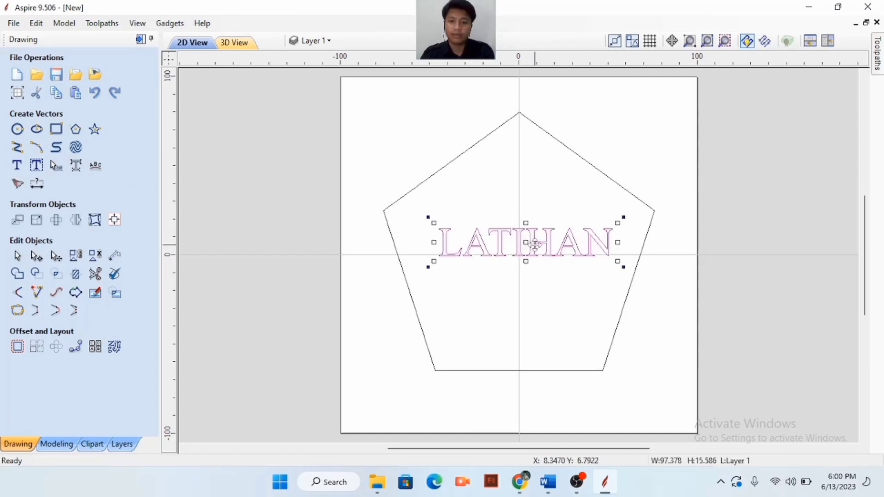
{"action": "left_click_drag", "start_coordinate": [537, 248], "coordinate": [529, 200]}
{"action": "left_click", "coordinate": [545, 252]}
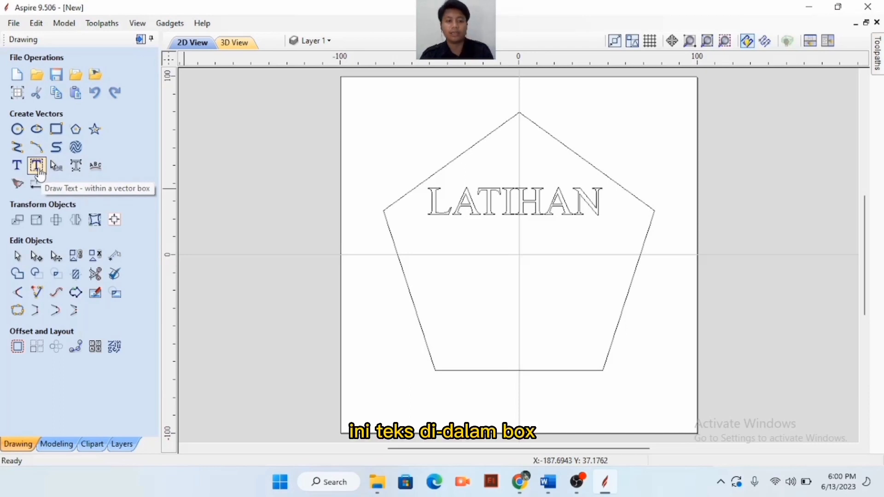
Step: Draw a square-cornered rectangle about 98 × 30 mm inside the pentagon's lower half and remove the stray extra rectangle
{"action": "left_click", "coordinate": [37, 168]}
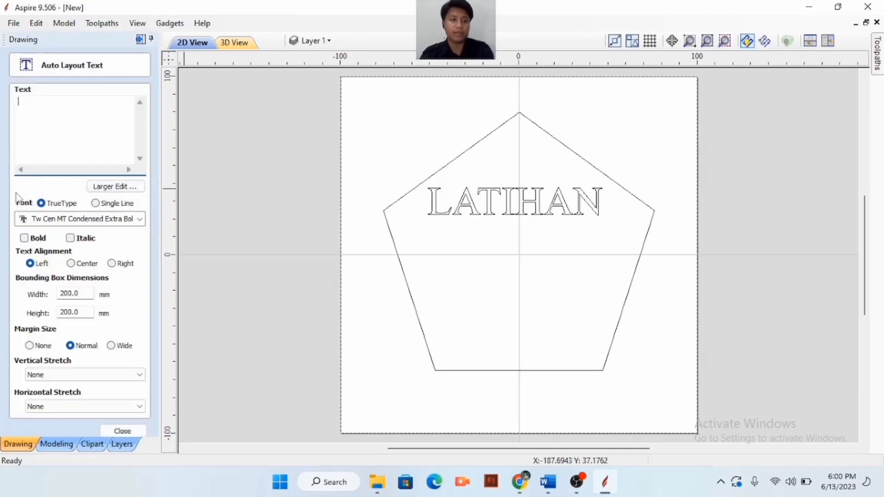
{"action": "left_click", "coordinate": [122, 431]}
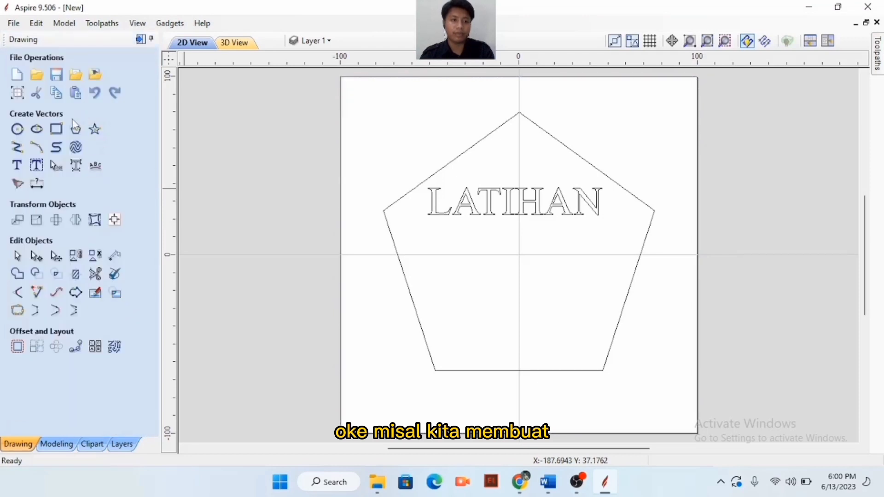
{"action": "left_click", "coordinate": [55, 129]}
{"action": "mouse_move", "coordinate": [435, 275]}
{"action": "left_mouse_down"}
{"action": "mouse_move", "coordinate": [539, 316]}
{"action": "mouse_move", "coordinate": [610, 329]}
{"action": "left_mouse_up"}
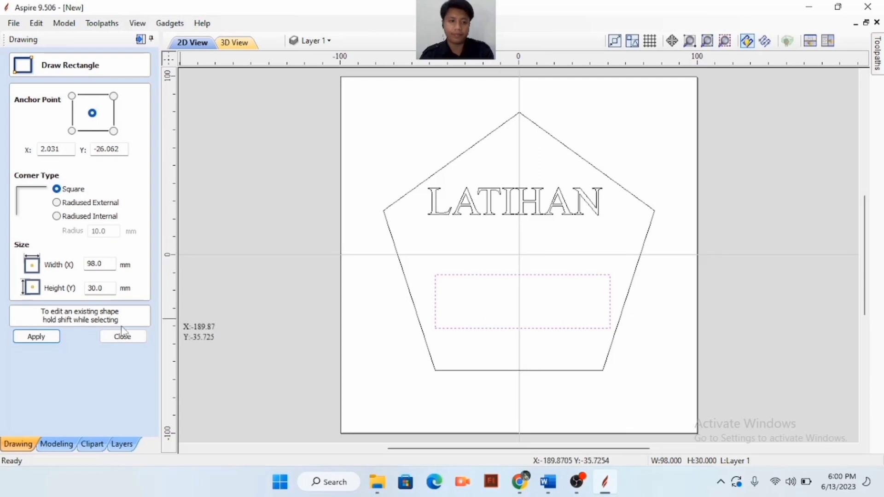
{"action": "left_click", "coordinate": [33, 337]}
{"action": "left_click", "coordinate": [480, 320]}
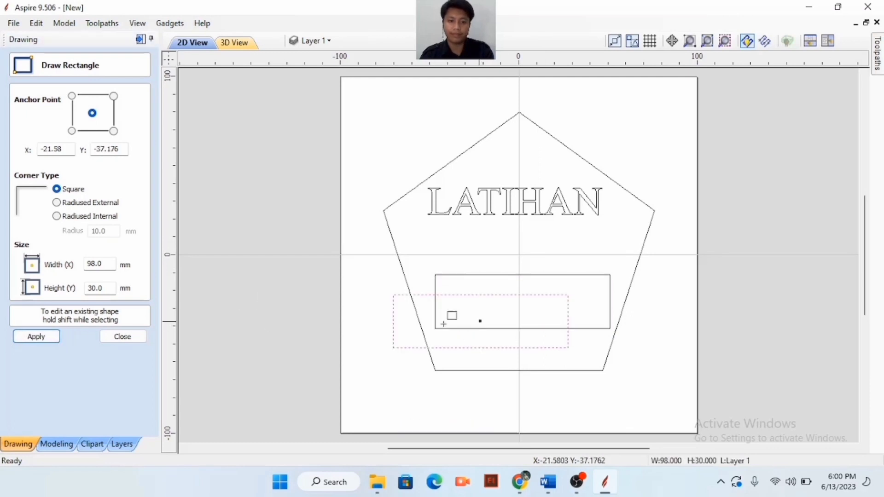
{"action": "left_click", "coordinate": [122, 337]}
{"action": "left_click", "coordinate": [420, 295]}
{"action": "key", "text": "Delete"}
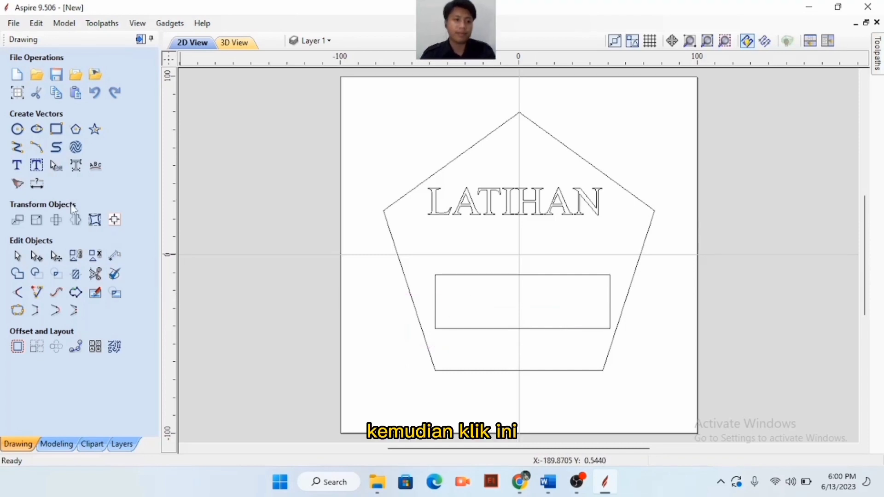
Step: Fit the auto-layout text "LATIHAN" inside the rectangle with left alignment and normal margins, and deselect it
{"action": "left_click", "coordinate": [490, 275]}
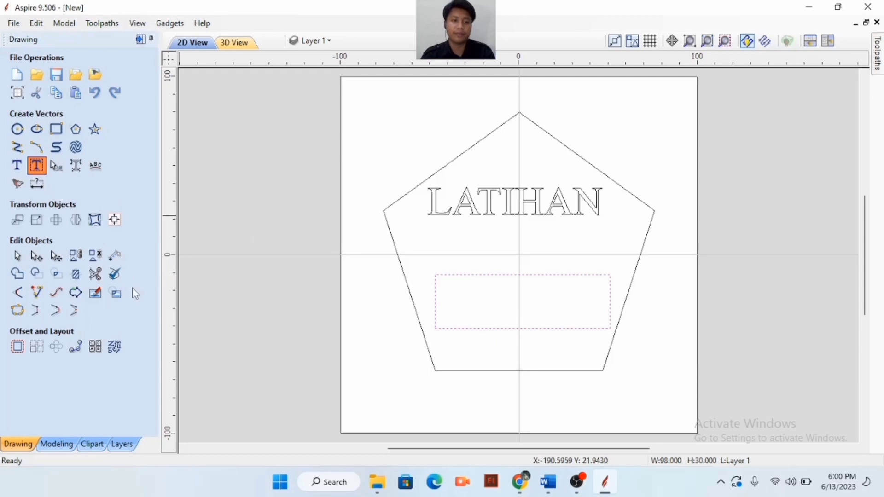
{"action": "left_click", "coordinate": [37, 165]}
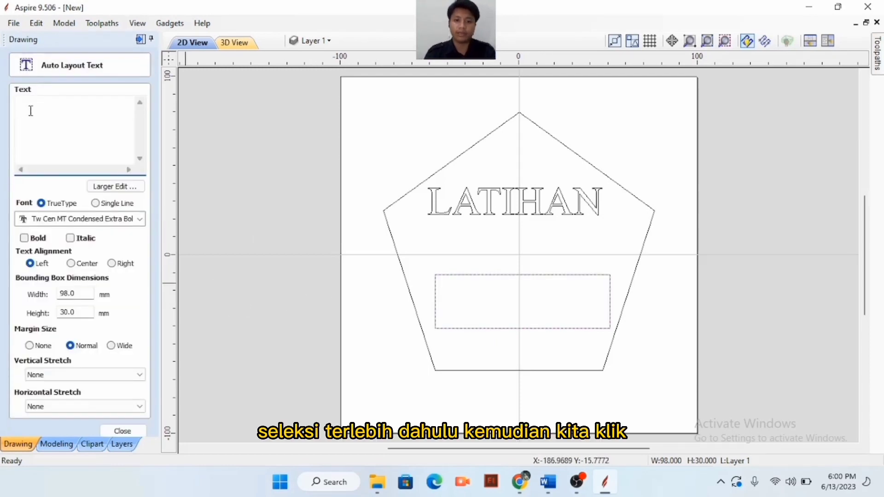
{"action": "type", "text": "LA"}
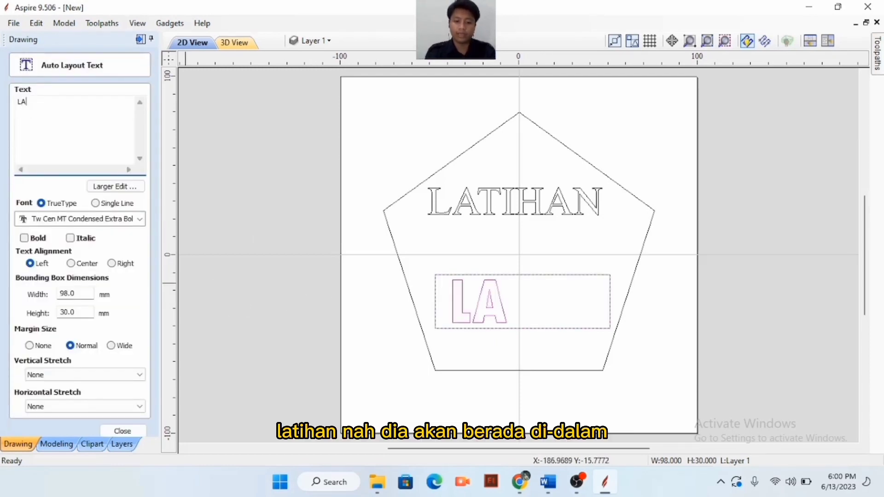
{"action": "type", "text": "TIHAN"}
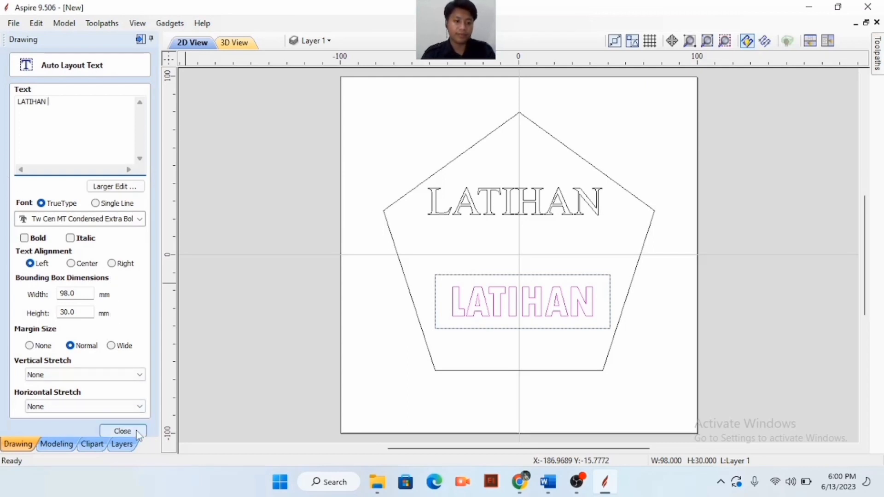
{"action": "left_click", "coordinate": [122, 431]}
{"action": "left_click", "coordinate": [511, 301]}
{"action": "left_click", "coordinate": [489, 258]}
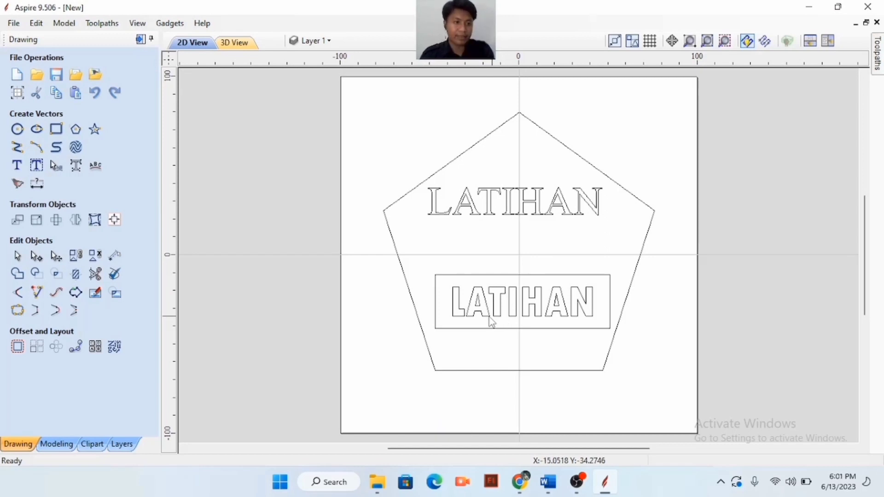
Step: Bend the upper "LATIHAN" text into an upward arch and move it so its arc centre lies near the job origin
{"action": "left_click", "coordinate": [58, 167]}
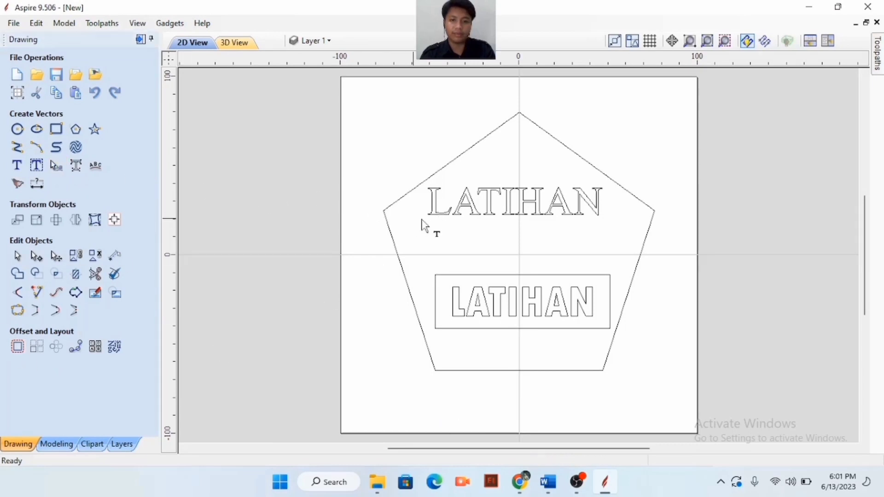
{"action": "key", "text": "ctrl+z"}
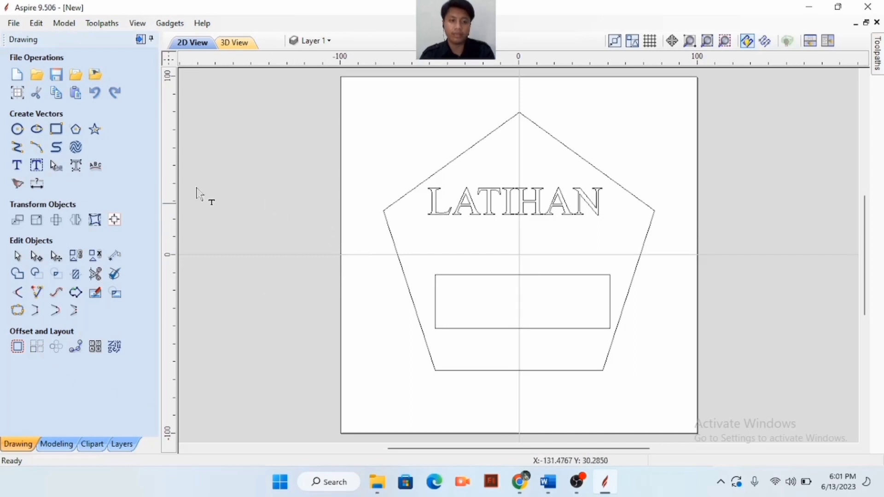
{"action": "left_click", "coordinate": [114, 93]}
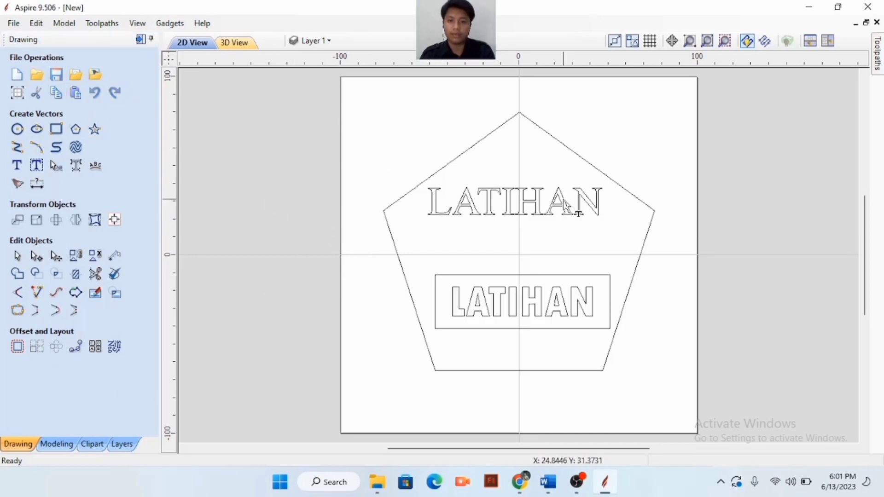
{"action": "left_click", "coordinate": [573, 205]}
{"action": "left_click", "coordinate": [60, 172]}
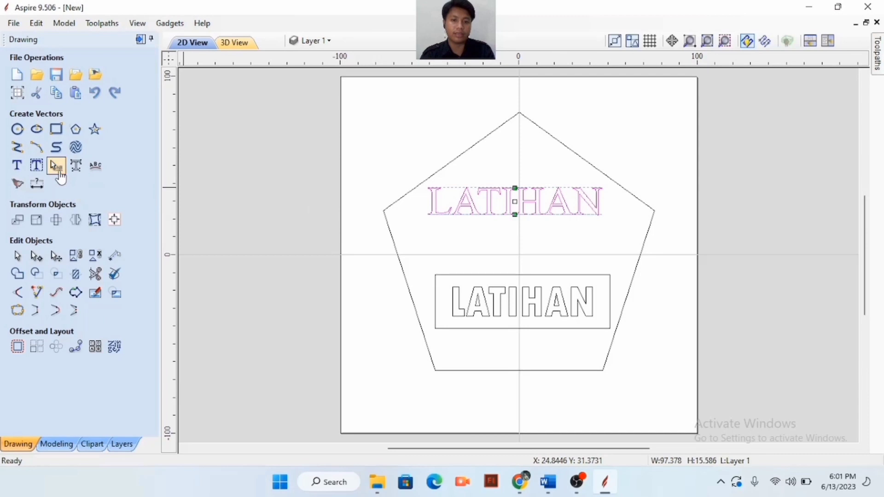
{"action": "left_click_drag", "start_coordinate": [514, 184], "coordinate": [531, 134]}
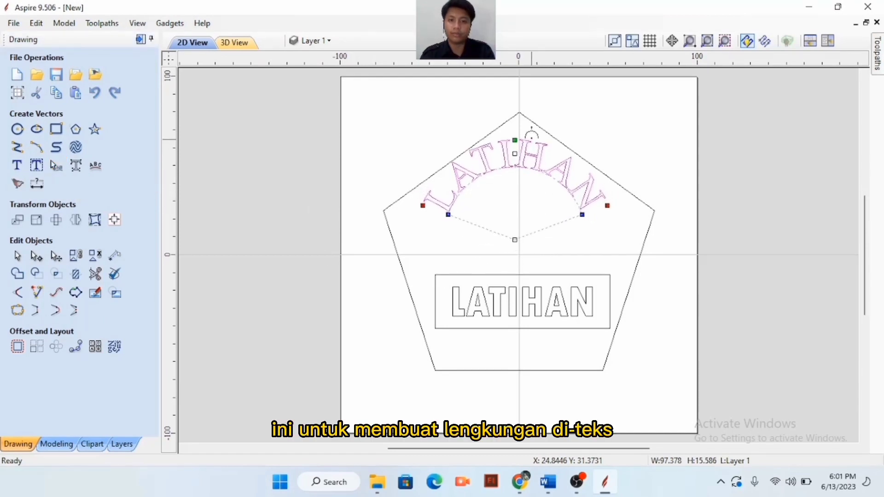
{"action": "left_click_drag", "start_coordinate": [517, 238], "coordinate": [519, 256]}
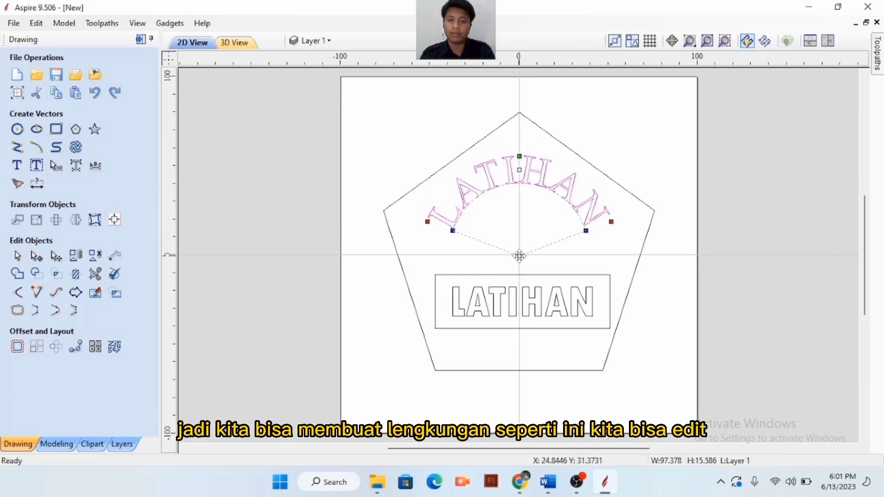
Step: Kern the letters of the arched "LATIHAN" closer together, rotate the text slightly clockwise about its arc centre and deselect it
{"action": "left_click", "coordinate": [534, 177]}
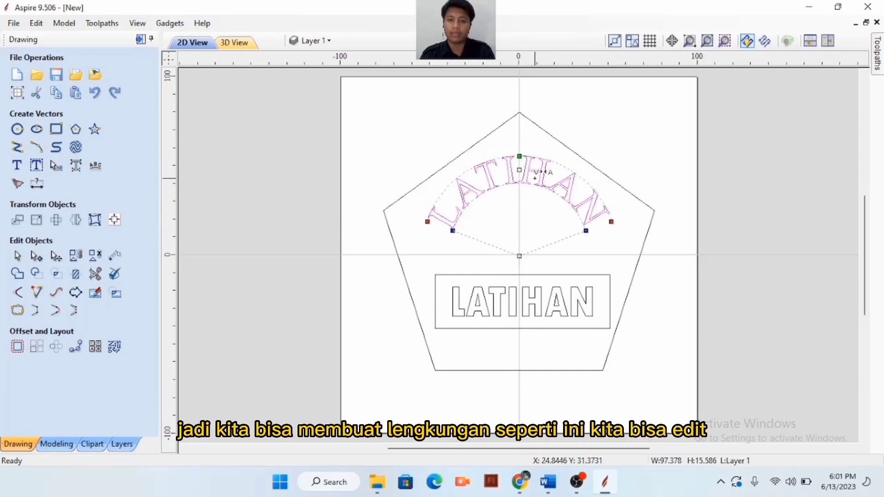
{"action": "left_click", "coordinate": [559, 187]}
{"action": "left_click", "coordinate": [576, 196]}
{"action": "left_click", "coordinate": [480, 189]}
{"action": "left_click", "coordinate": [469, 197]}
{"action": "left_click", "coordinate": [469, 196]}
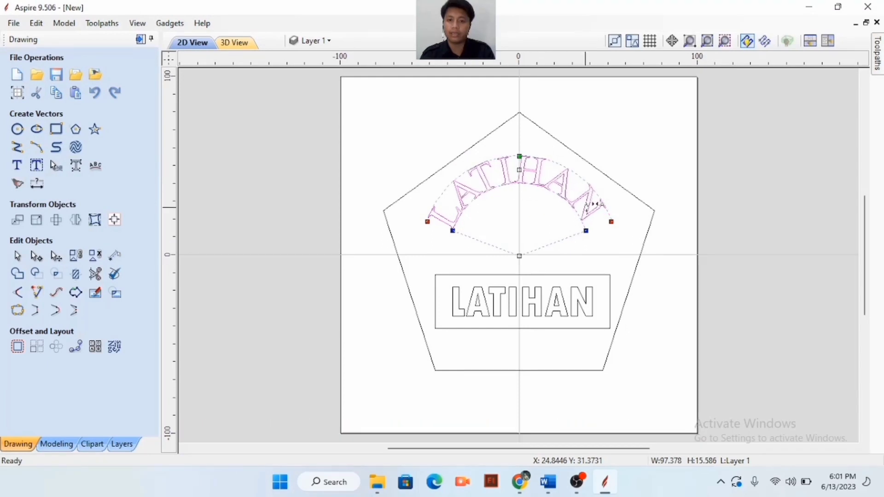
{"action": "mouse_move", "coordinate": [614, 224]}
{"action": "left_mouse_down"}
{"action": "mouse_move", "coordinate": [566, 323]}
{"action": "mouse_move", "coordinate": [497, 309]}
{"action": "mouse_move", "coordinate": [454, 206]}
{"action": "mouse_move", "coordinate": [514, 142]}
{"action": "mouse_move", "coordinate": [605, 181]}
{"action": "mouse_move", "coordinate": [626, 225]}
{"action": "left_mouse_up"}
{"action": "left_click", "coordinate": [520, 216]}
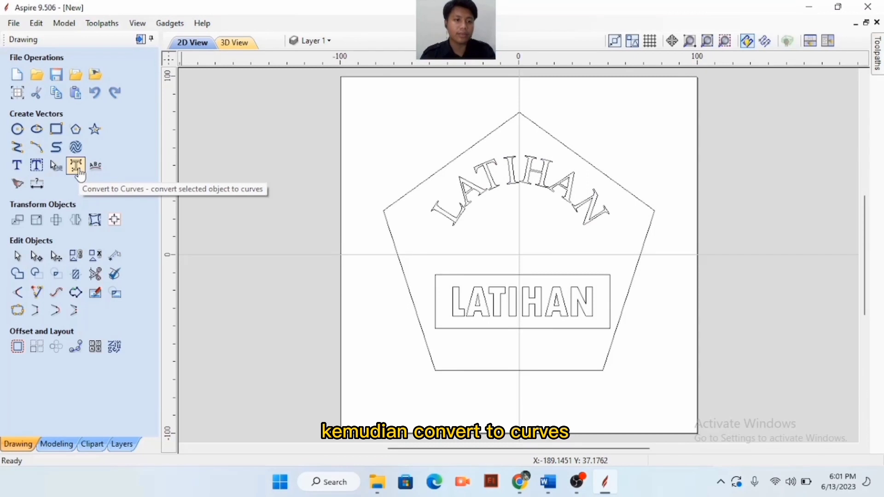
Step: Convert the arched "LATIHAN" text to curves
{"action": "left_click", "coordinate": [76, 166]}
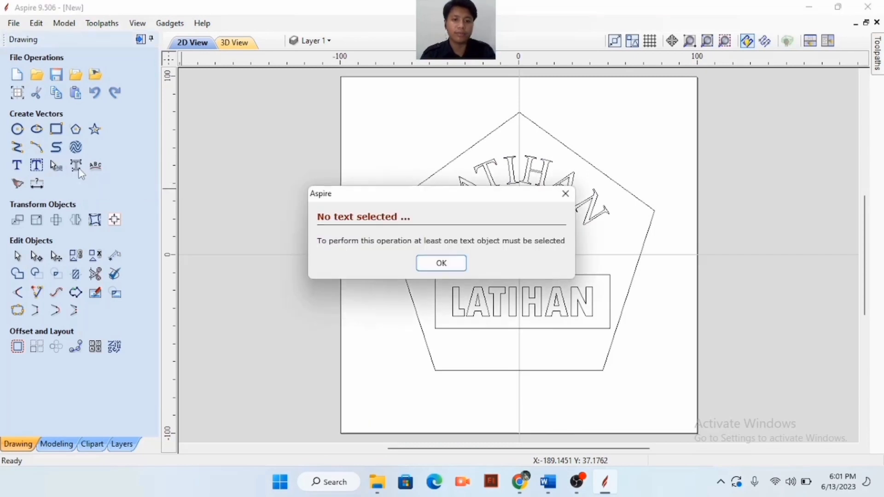
{"action": "left_click", "coordinate": [461, 265]}
{"action": "left_click", "coordinate": [484, 181]}
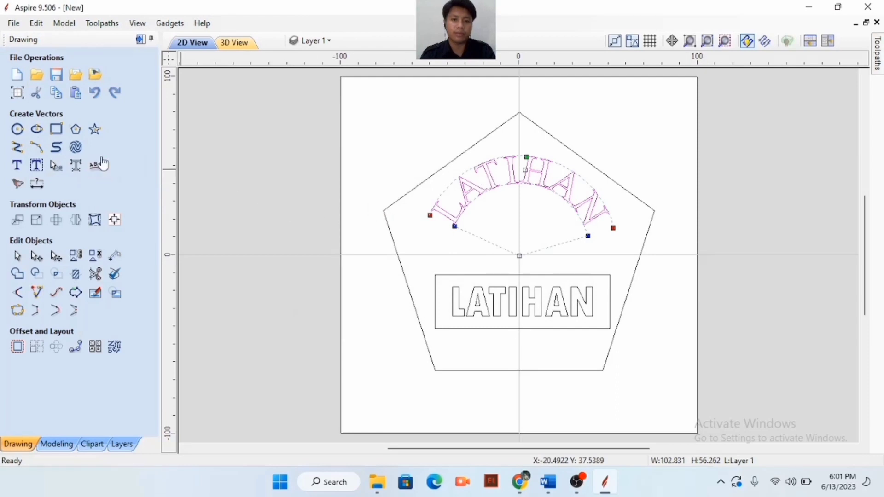
{"action": "left_click", "coordinate": [70, 170]}
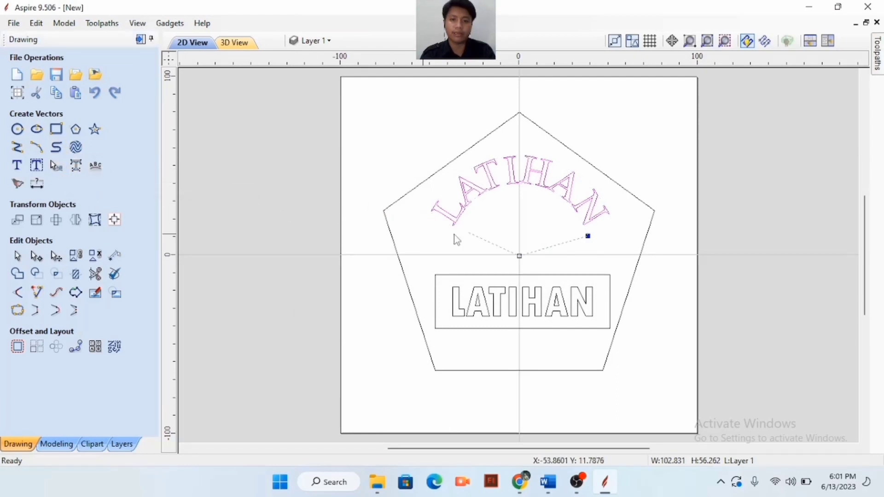
Step: Move the separate letters L and N of the arched word outward and down, away from the other letters
{"action": "left_click", "coordinate": [474, 184]}
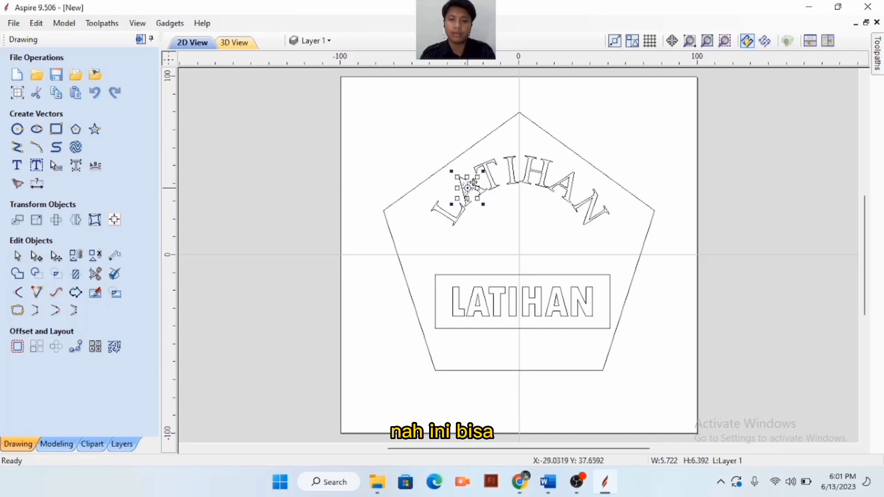
{"action": "mouse_move", "coordinate": [473, 187]}
{"action": "left_mouse_down"}
{"action": "mouse_move", "coordinate": [447, 168]}
{"action": "mouse_move", "coordinate": [466, 190]}
{"action": "left_mouse_up"}
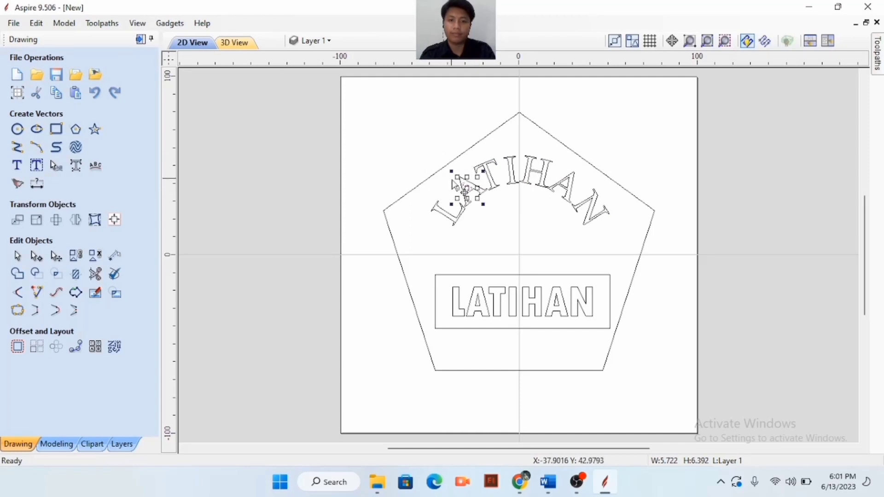
{"action": "left_click", "coordinate": [491, 225]}
{"action": "left_click", "coordinate": [459, 220]}
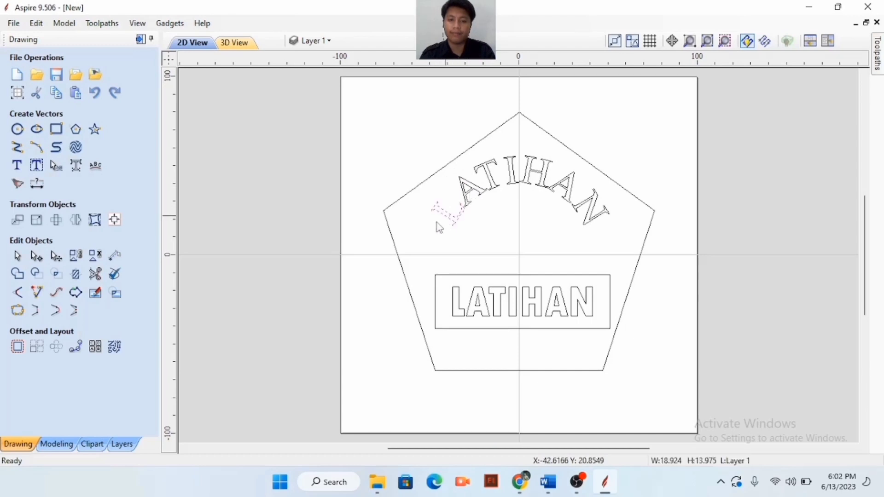
{"action": "mouse_move", "coordinate": [455, 221]}
{"action": "left_mouse_down"}
{"action": "mouse_move", "coordinate": [426, 215]}
{"action": "mouse_move", "coordinate": [443, 222]}
{"action": "left_mouse_up"}
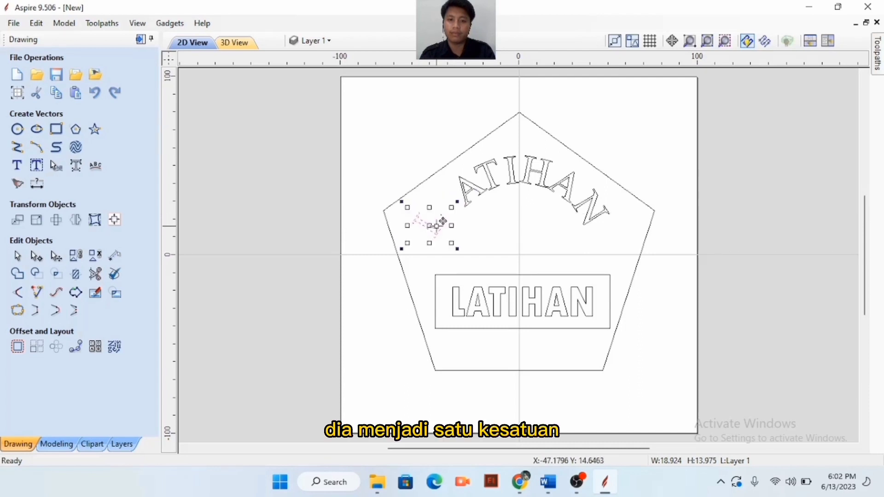
{"action": "left_click_drag", "start_coordinate": [468, 188], "coordinate": [469, 187]}
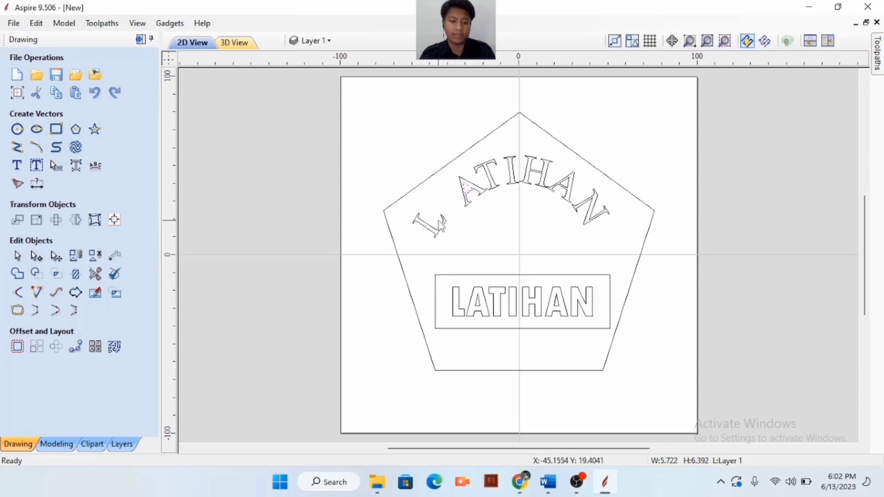
{"action": "left_click", "coordinate": [596, 214]}
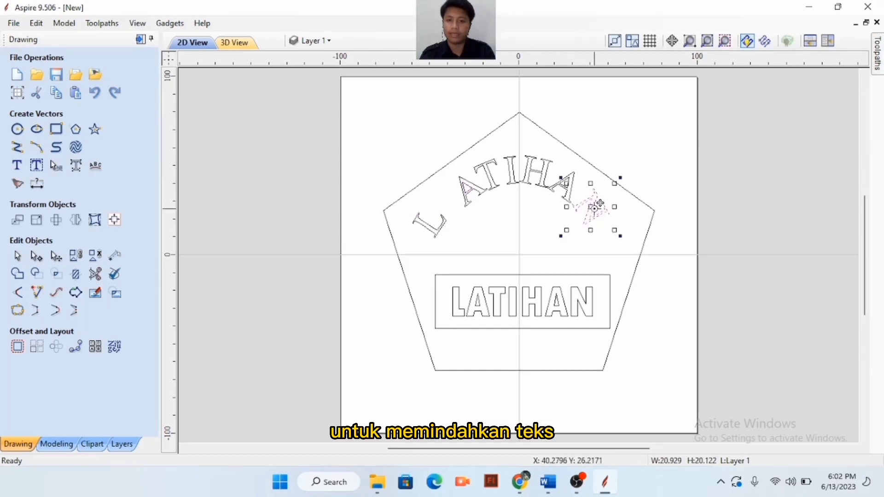
{"action": "left_click_drag", "start_coordinate": [605, 223], "coordinate": [634, 240]}
{"action": "left_click", "coordinate": [573, 194]}
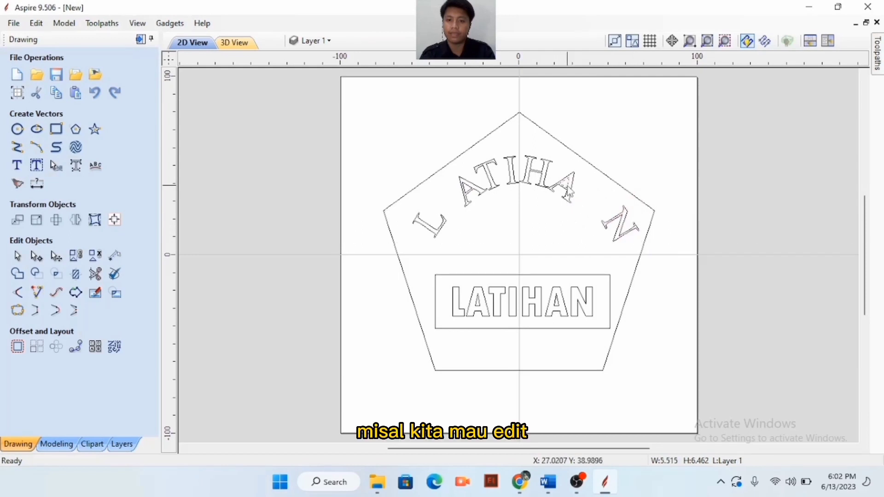
{"action": "left_click_drag", "start_coordinate": [579, 184], "coordinate": [591, 200]}
{"action": "key", "text": "ctrl+z"}
Step: Move the outline of the first A next to the L and delete the inner triangle it leaves behind
{"action": "left_click", "coordinate": [473, 198]}
{"action": "left_click", "coordinate": [468, 203]}
{"action": "left_click", "coordinate": [468, 203]}
{"action": "left_click_drag", "start_coordinate": [468, 202], "coordinate": [453, 213]}
{"action": "left_click", "coordinate": [464, 185]}
{"action": "left_click", "coordinate": [467, 187]}
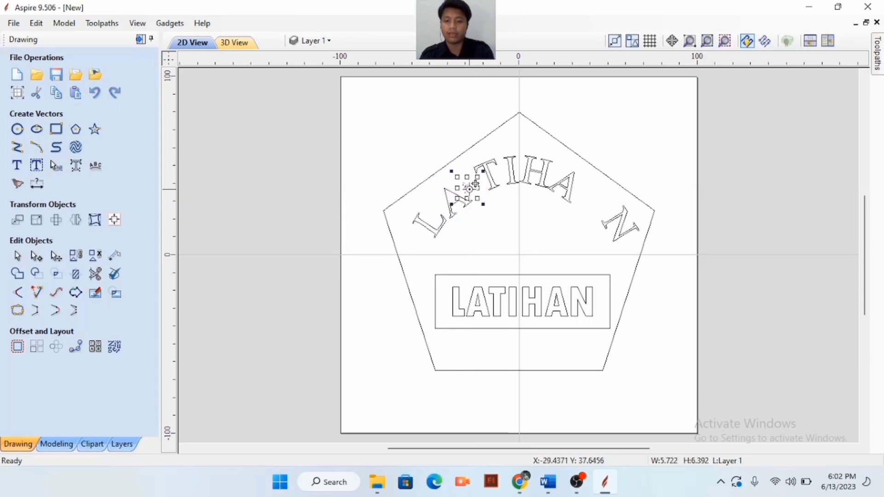
{"action": "key", "text": "Delete"}
Step: Undo the triangle deletion and the individual letter moves in the arched word
{"action": "key", "text": "ctrl+z"}
{"action": "key", "text": "ctrl+z"}
{"action": "key", "text": "ctrl+z"}
{"action": "key", "text": "ctrl+z"}
{"action": "key", "text": "ctrl+z"}
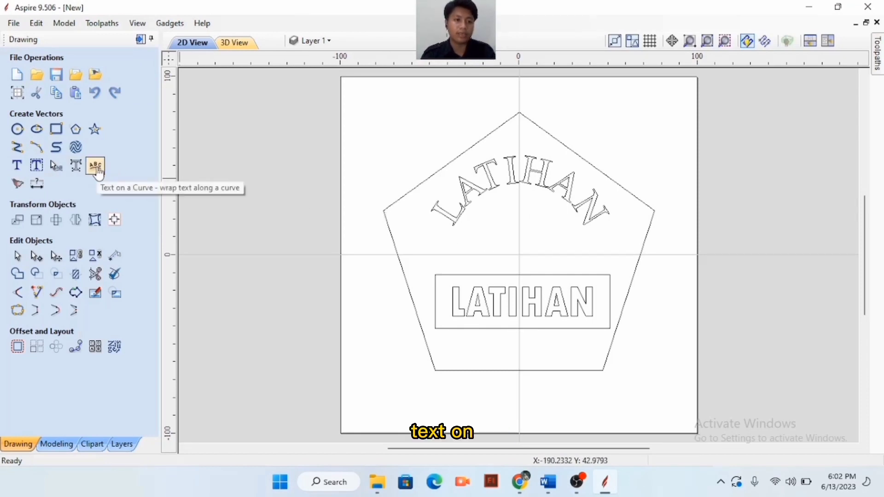
Step: Examine the Text On A Curve options for text size, spacing, position and alignment, and leave the tool
{"action": "left_click", "coordinate": [96, 168]}
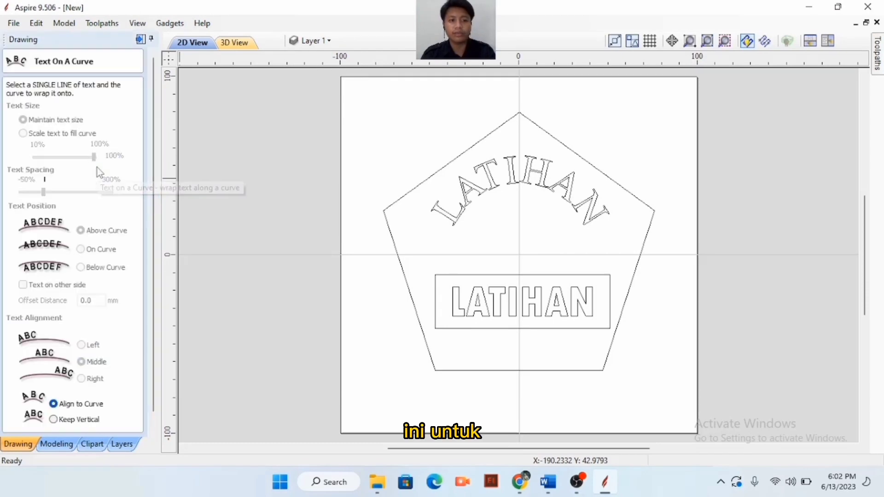
{"action": "scroll", "coordinate": [74, 294], "scroll_direction": "down", "scroll_amount": 3}
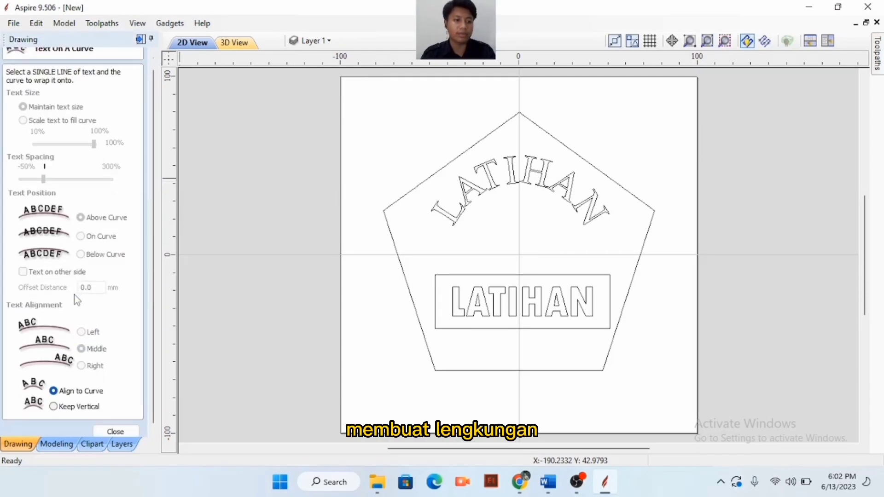
{"action": "scroll", "coordinate": [74, 294], "scroll_direction": "up", "scroll_amount": 3}
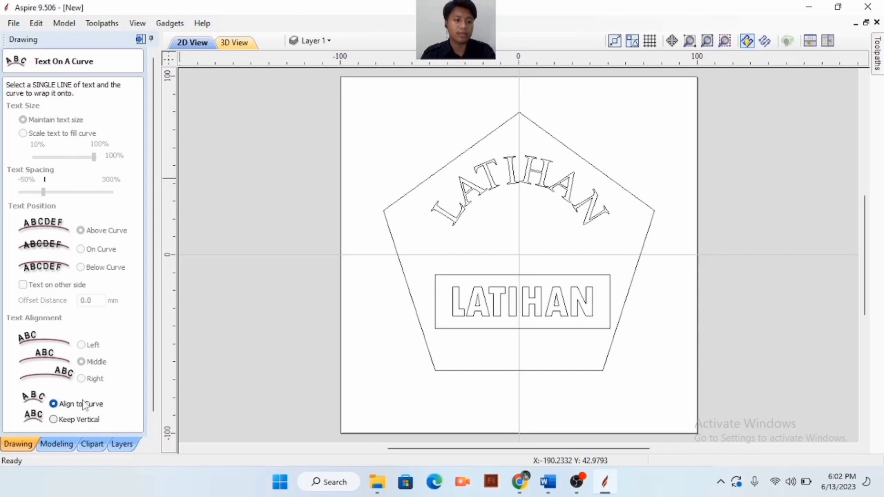
{"action": "scroll", "coordinate": [134, 373], "scroll_direction": "down", "scroll_amount": 1}
{"action": "left_click", "coordinate": [115, 428]}
Step: Examine the Text On A Curve options with the boxed word LATIHAN selected, and leave the tool
{"action": "left_click", "coordinate": [506, 301]}
{"action": "left_click", "coordinate": [496, 302]}
{"action": "left_click", "coordinate": [494, 301]}
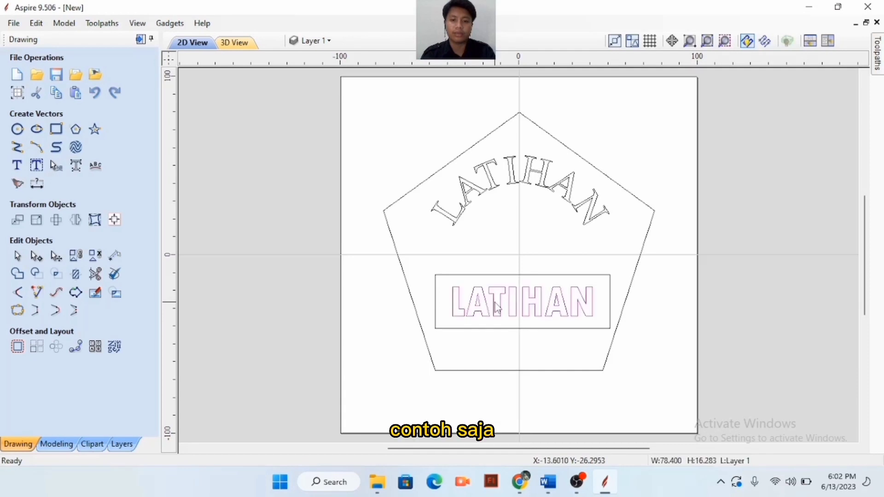
{"action": "left_click", "coordinate": [95, 166]}
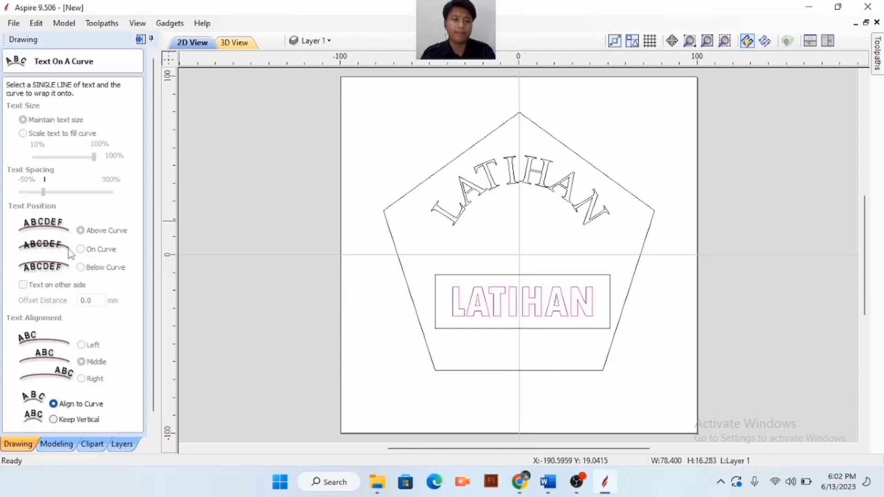
{"action": "scroll", "coordinate": [81, 342], "scroll_direction": "down", "scroll_amount": 1}
{"action": "scroll", "coordinate": [71, 312], "scroll_direction": "up", "scroll_amount": 1}
{"action": "scroll", "coordinate": [70, 310], "scroll_direction": "down", "scroll_amount": 1}
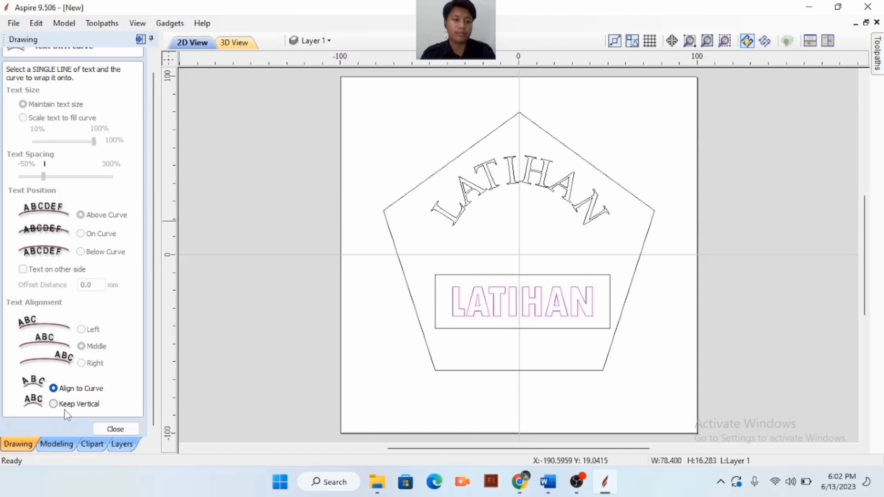
{"action": "left_click", "coordinate": [115, 429]}
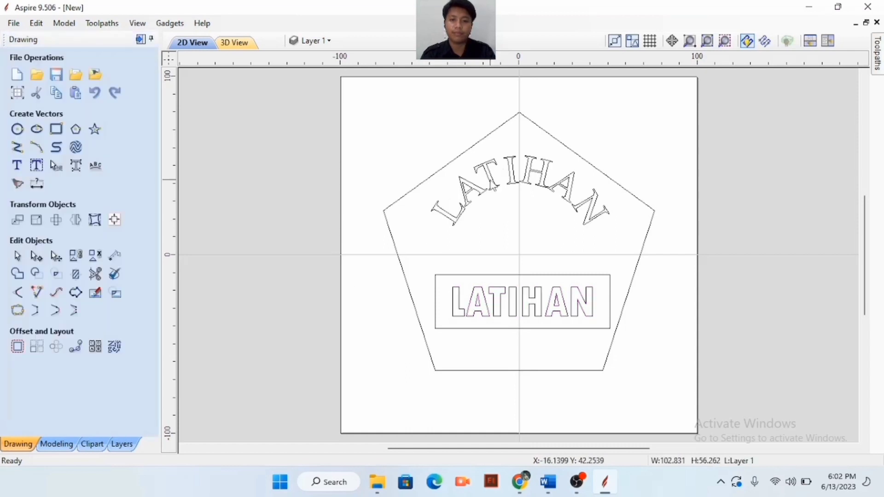
Step: Compare the Align to Curve and Keep Vertical options of Text On A Curve with the arched word selected, ending on Keep Vertical
{"action": "left_click", "coordinate": [505, 174]}
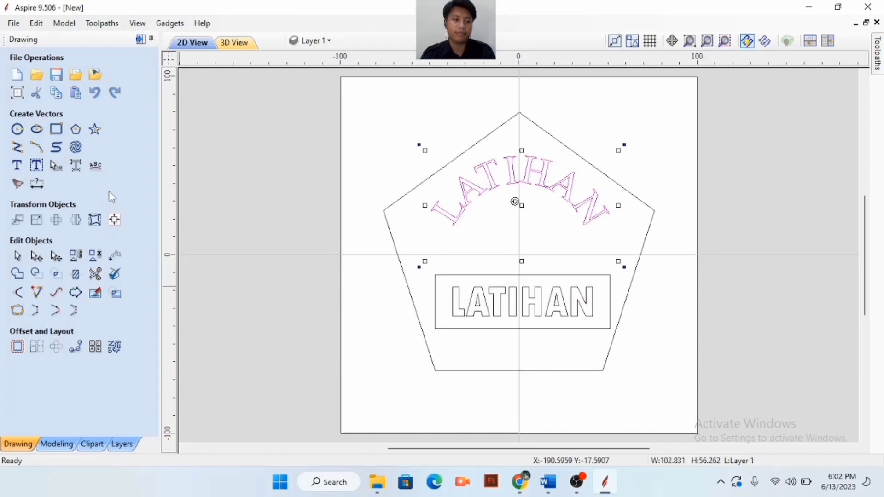
{"action": "left_click", "coordinate": [95, 165]}
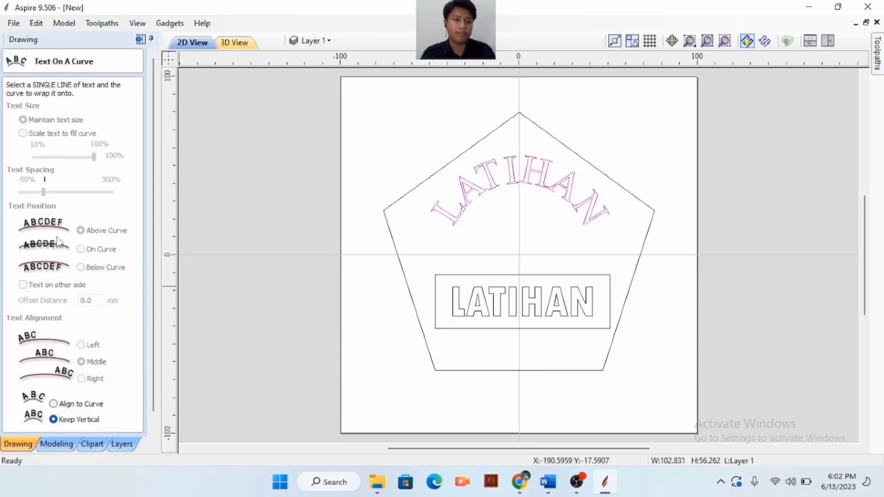
{"action": "scroll", "coordinate": [67, 258], "scroll_direction": "down", "scroll_amount": 1}
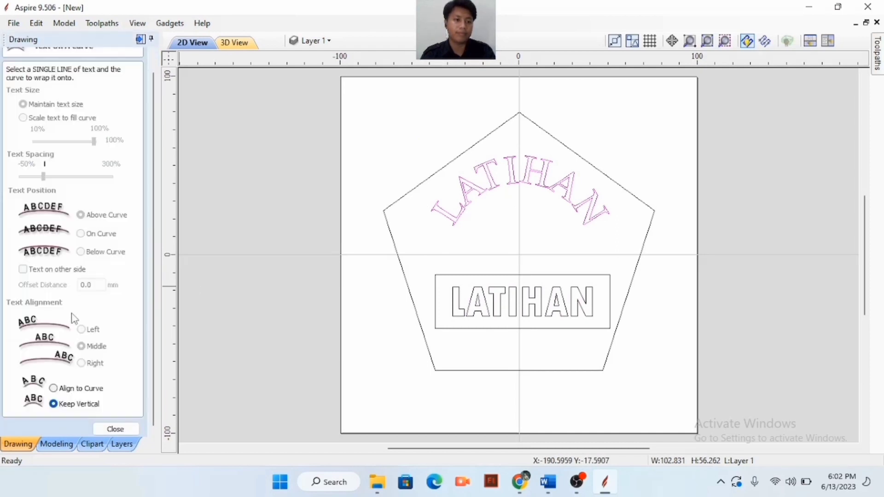
{"action": "left_click", "coordinate": [53, 389]}
{"action": "left_click", "coordinate": [53, 404]}
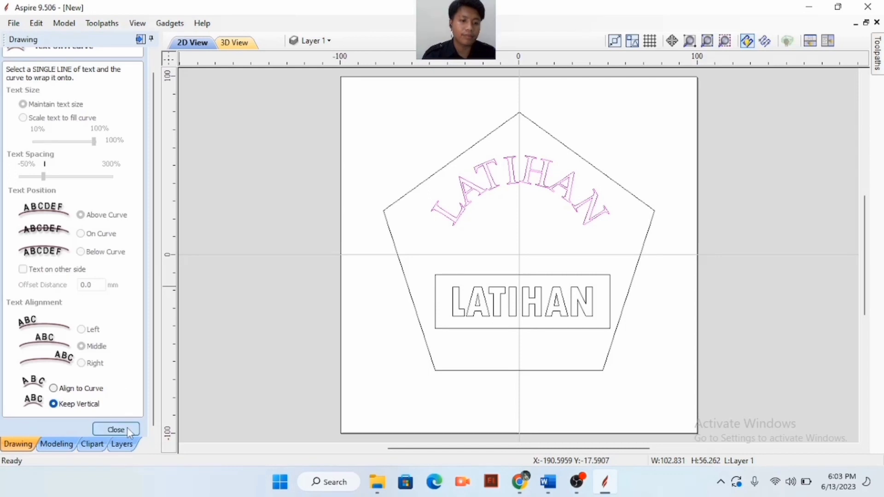
{"action": "left_click", "coordinate": [127, 428]}
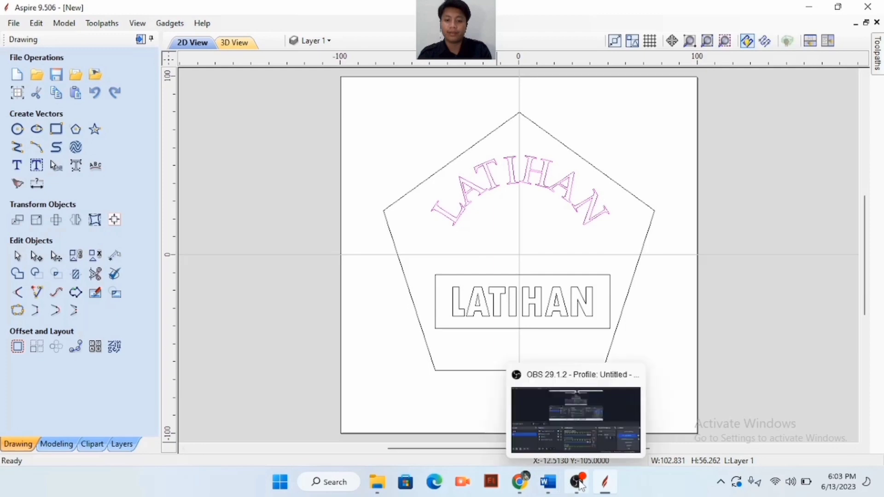
{"action": "left_click", "coordinate": [578, 482]}
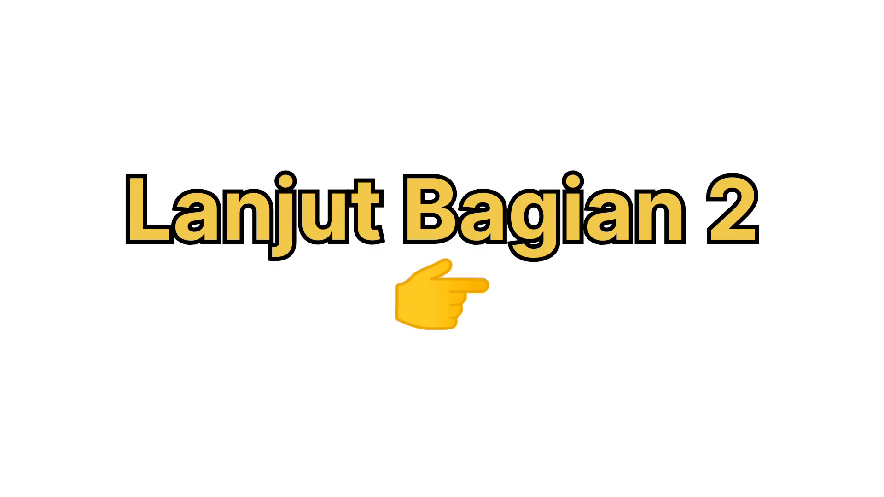